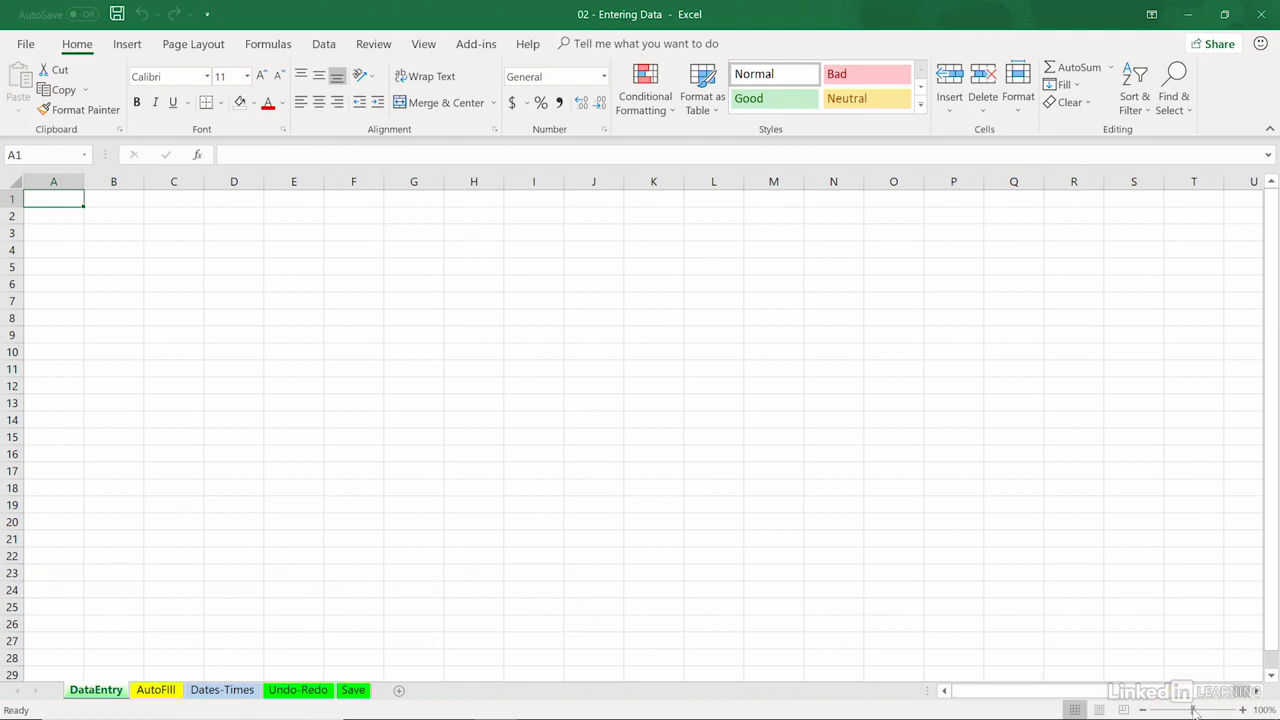
Step: Enter the row labels Sales, Overhead and Profits in cells A2 to A4 of the DataEntry sheet
drag(1194, 712, 1210, 702)
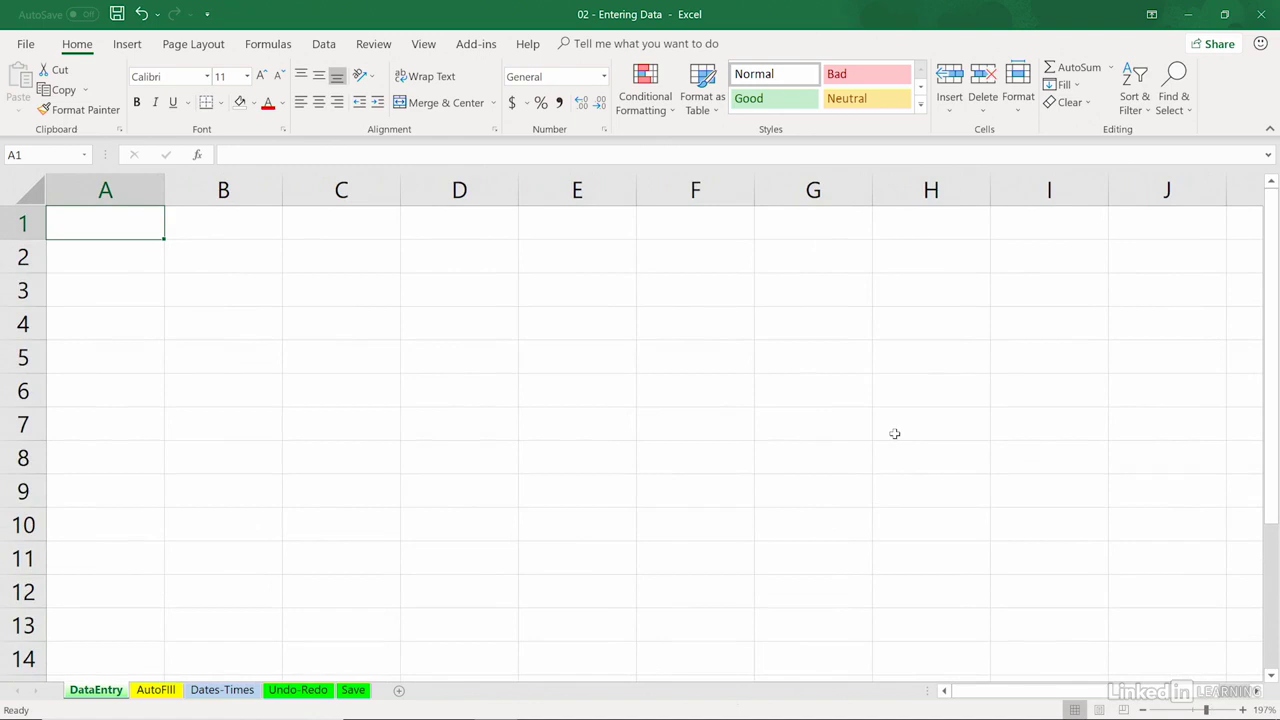
key(Down)
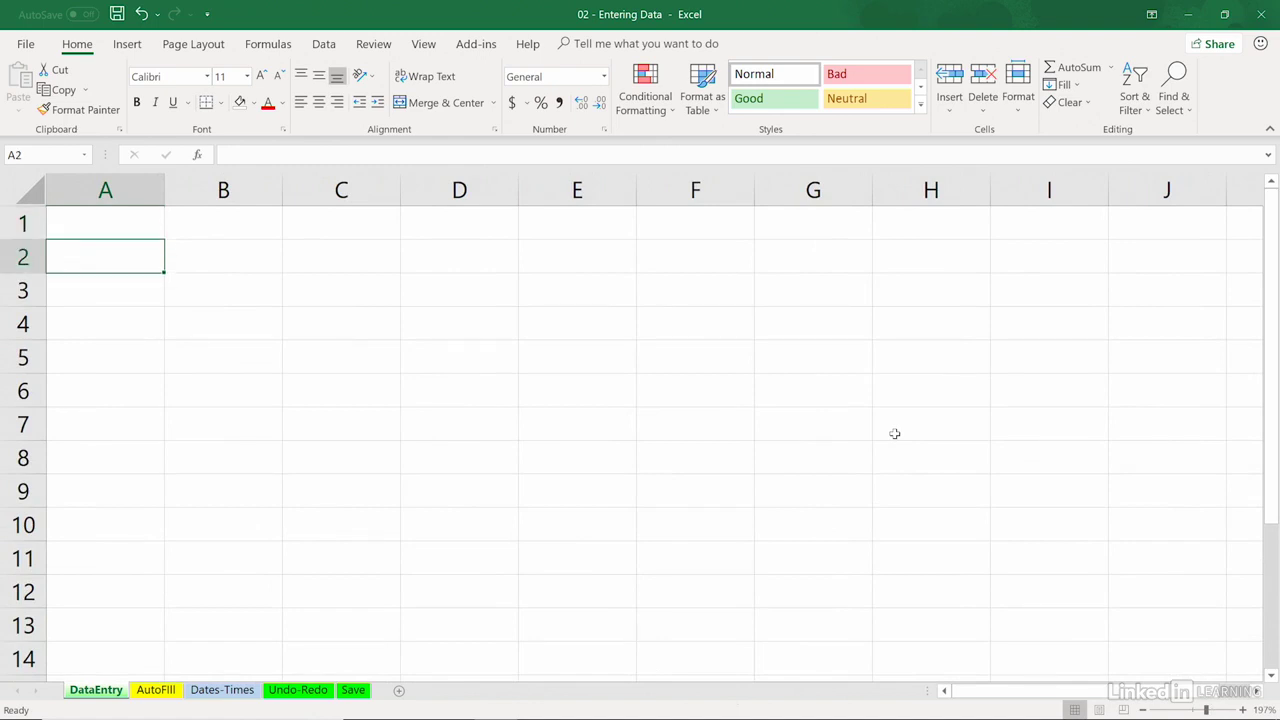
text(Sales)
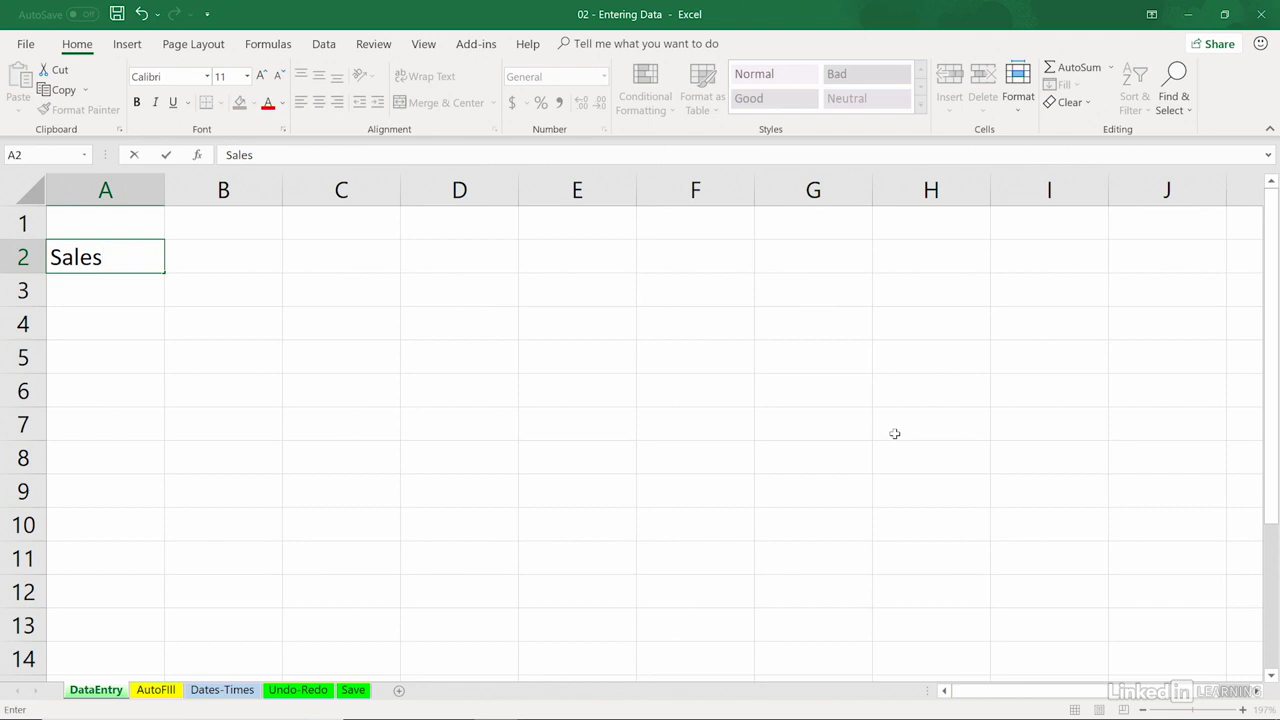
key(Return)
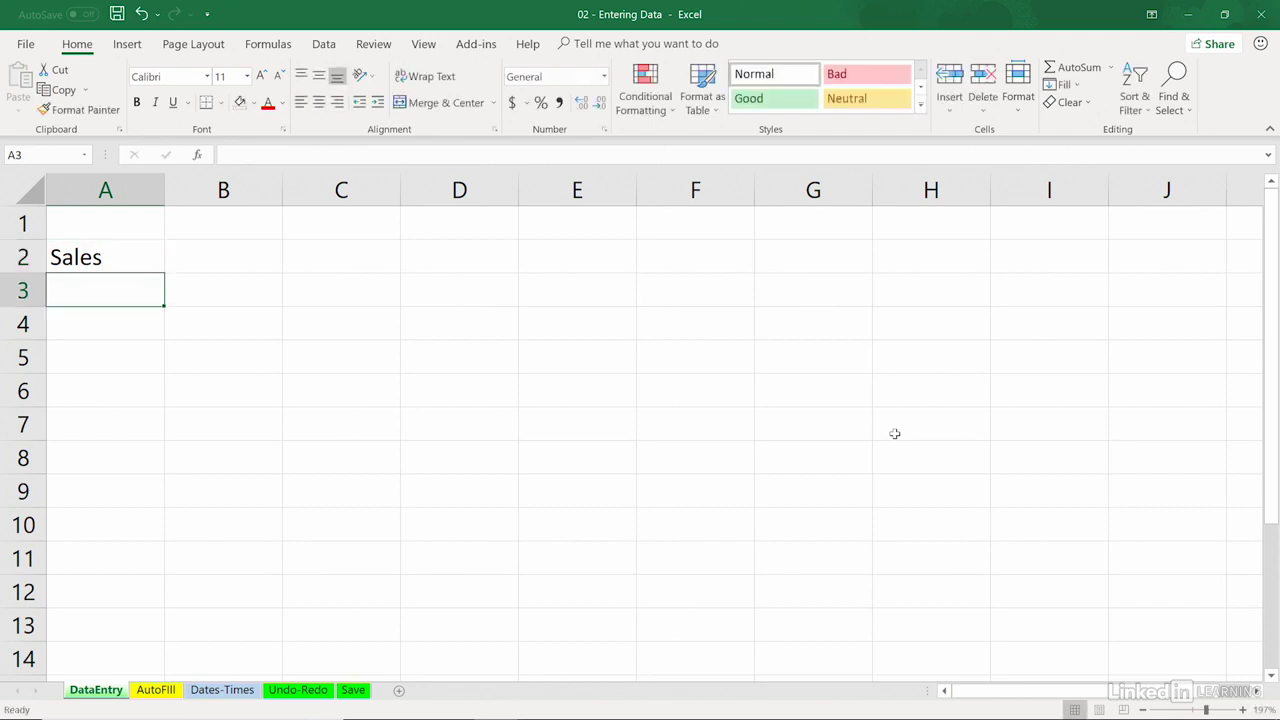
text(Overhead)
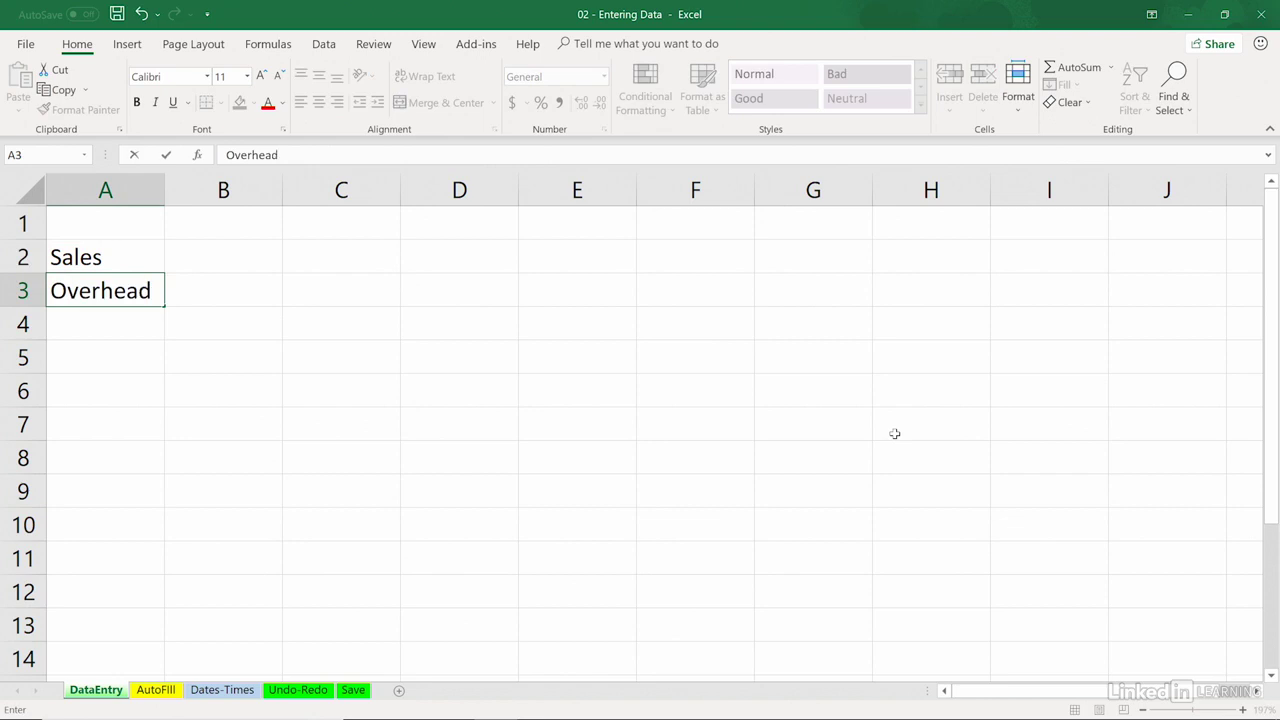
key(Return)
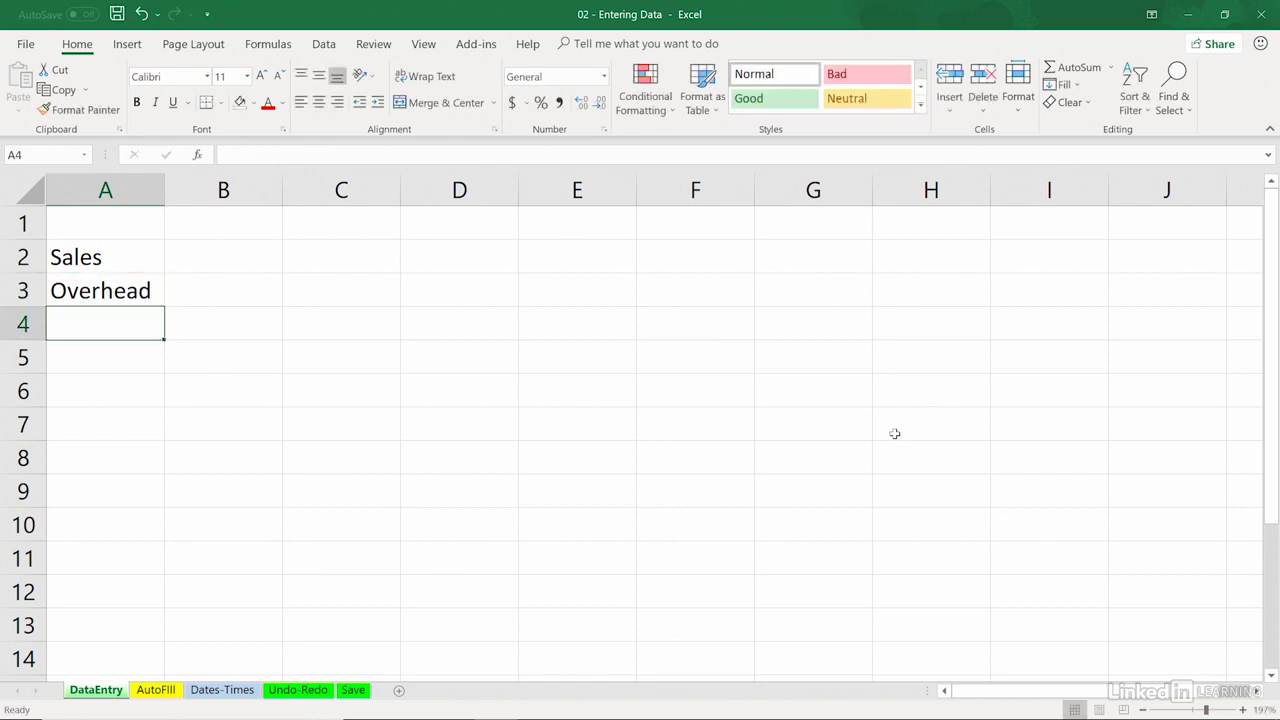
text(Profits)
key(Return)
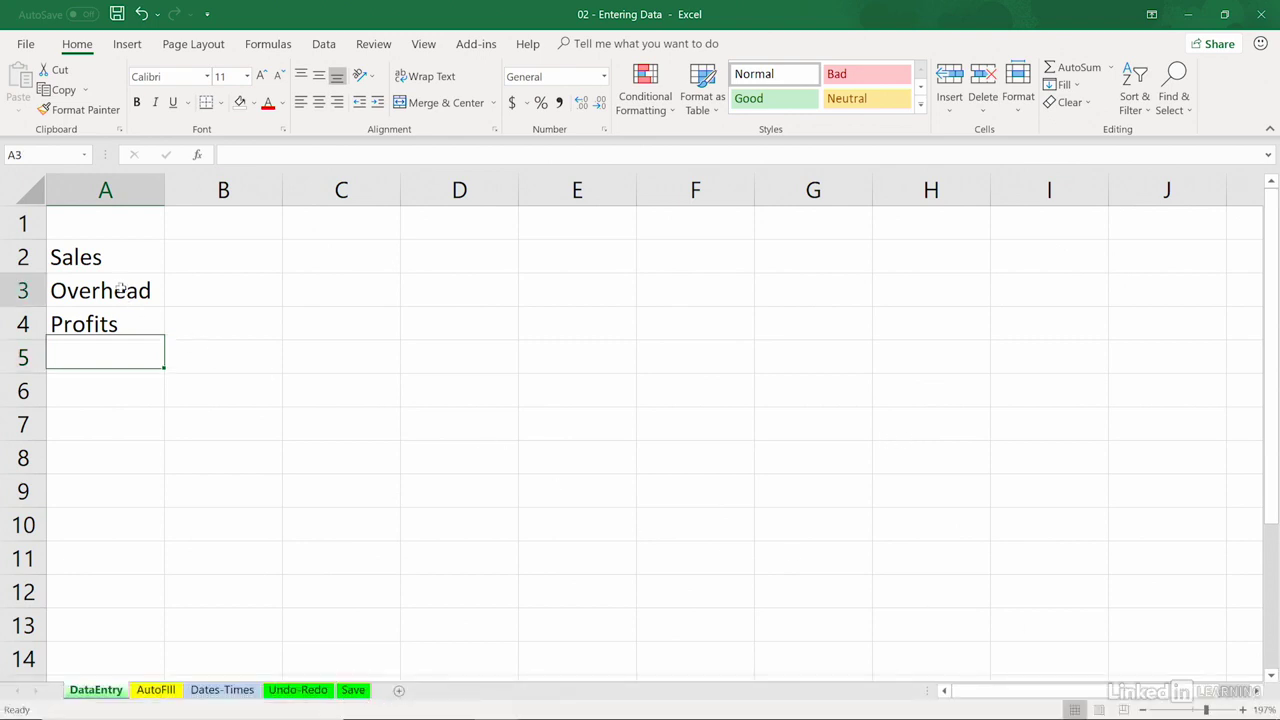
Step: Replace the Overhead label in cell A3 with "Expences"
click(120, 294)
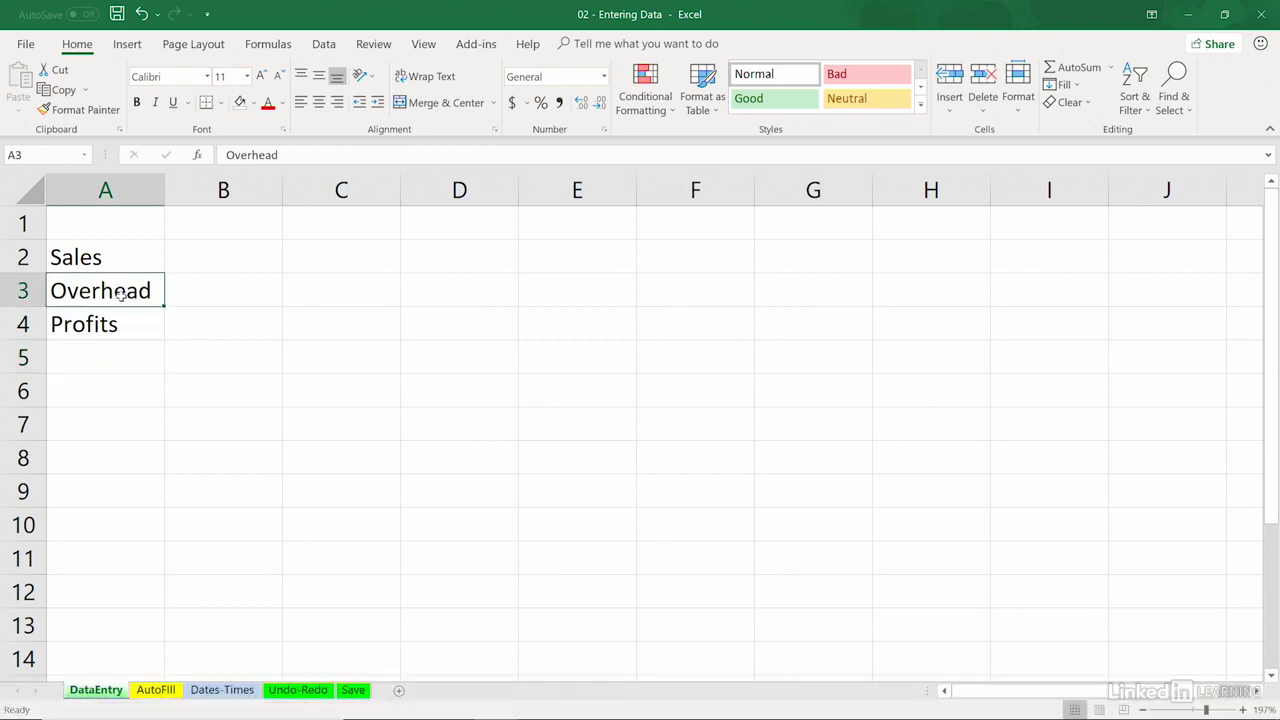
text(Expenc)
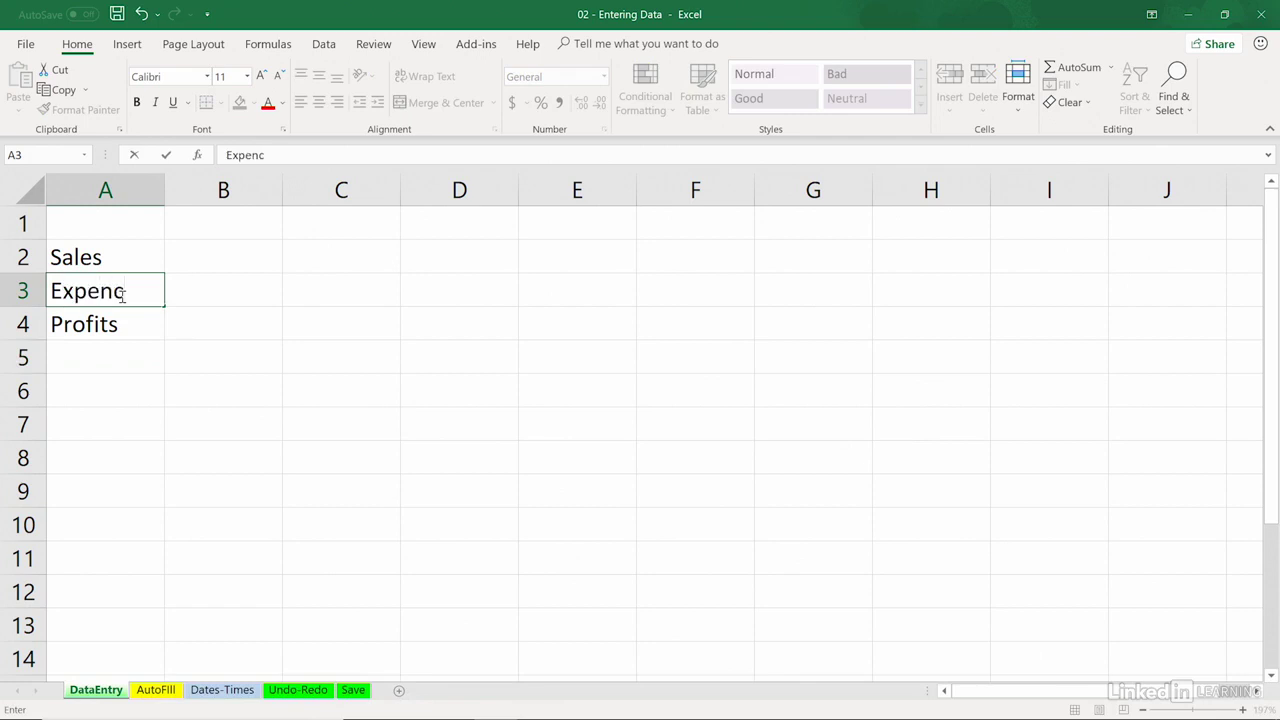
text(es)
key(Return)
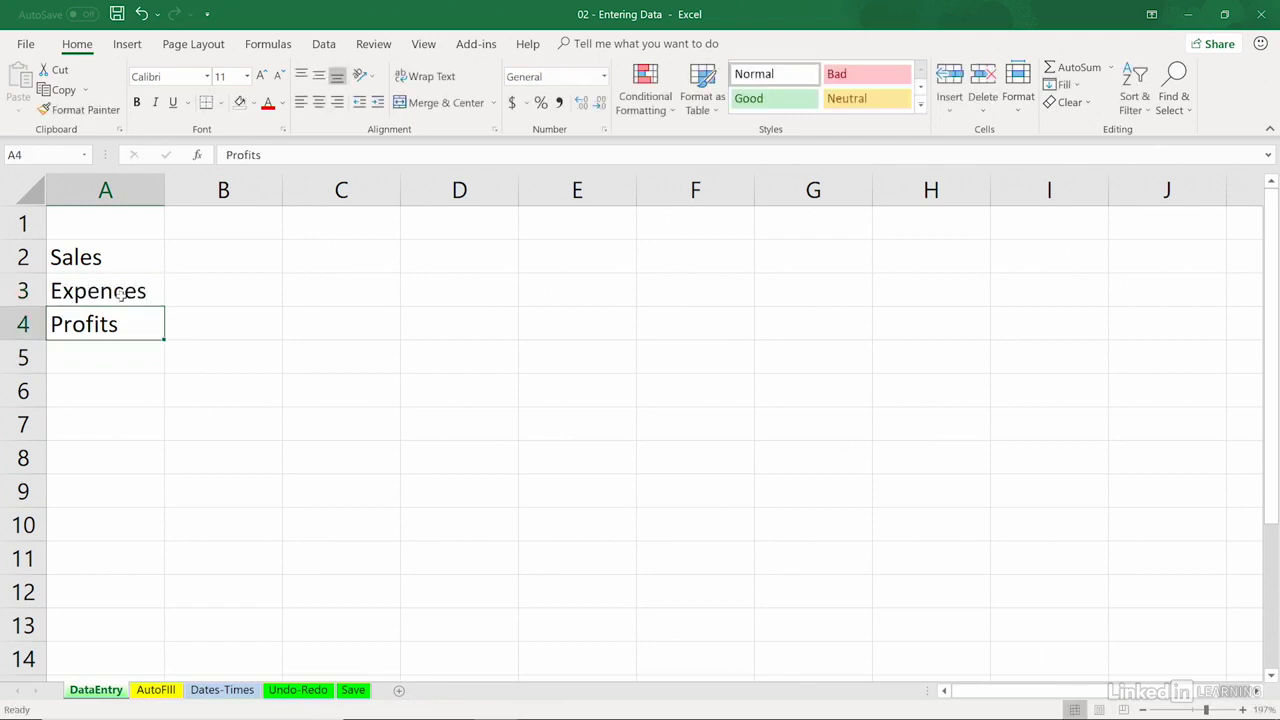
Step: Correct the misspelled label in cell A3 to "Expenses" by editing only the wrong letter
click(260, 446)
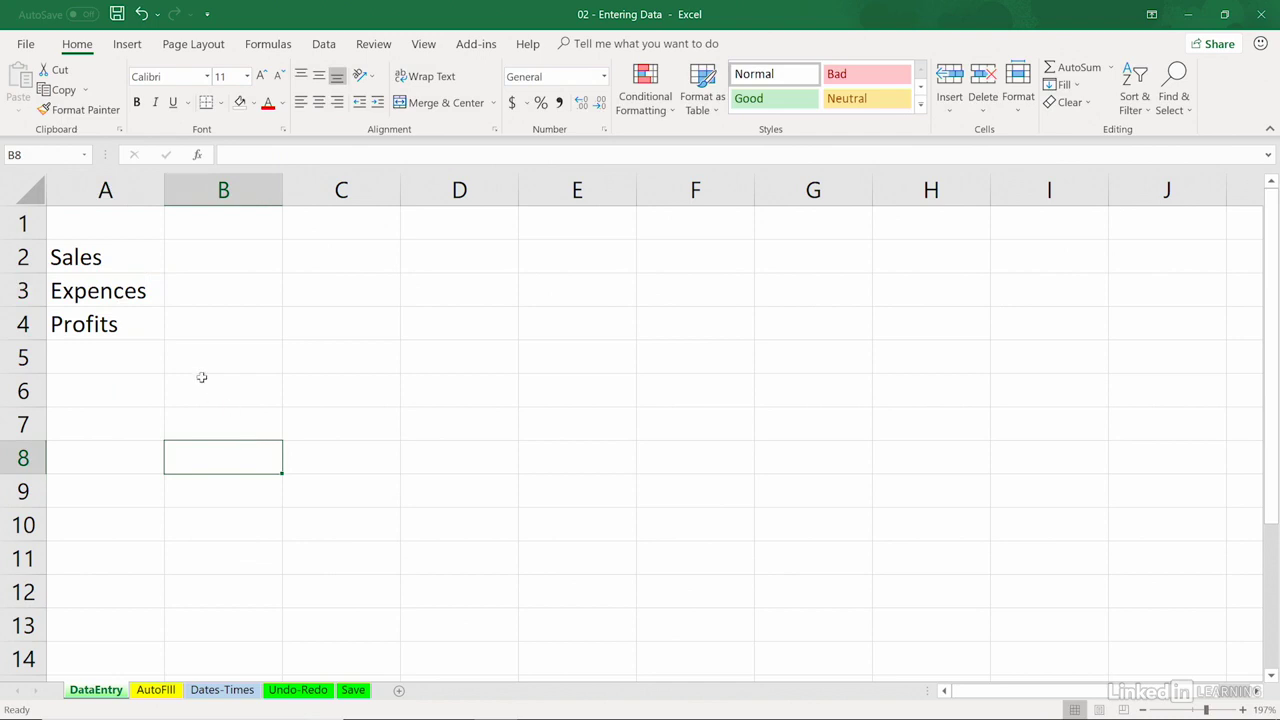
click(132, 296)
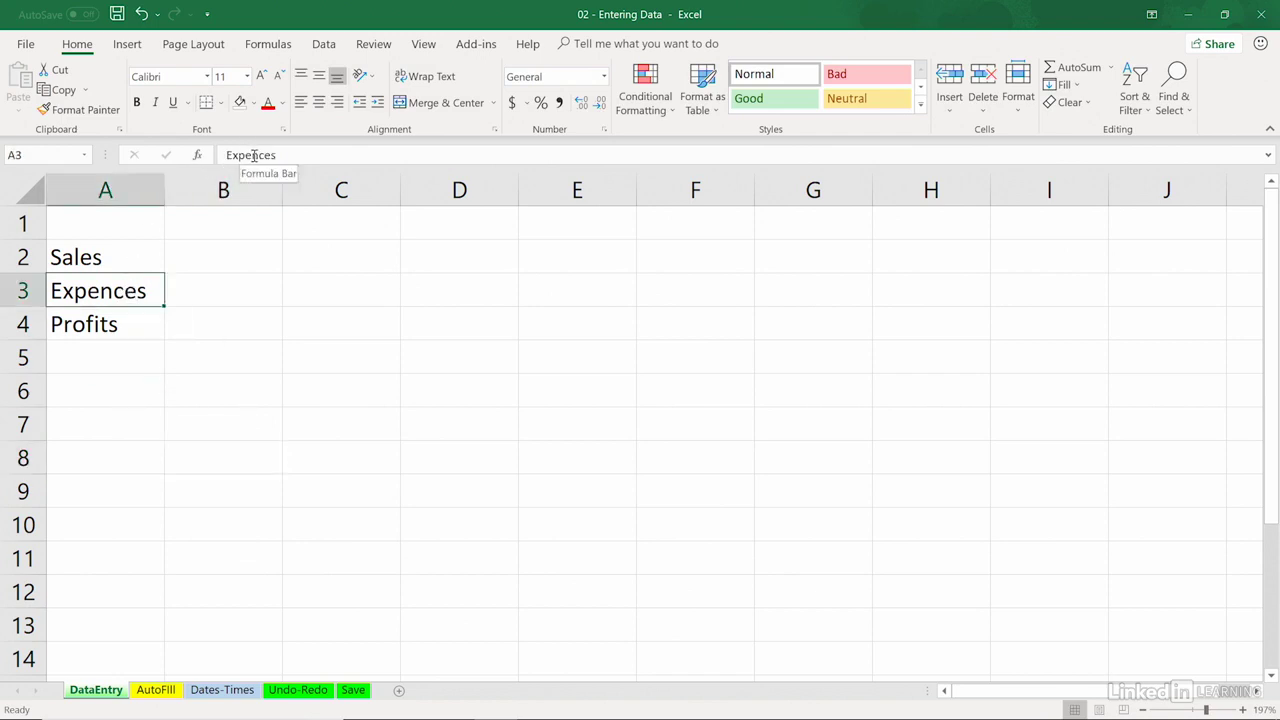
click(331, 428)
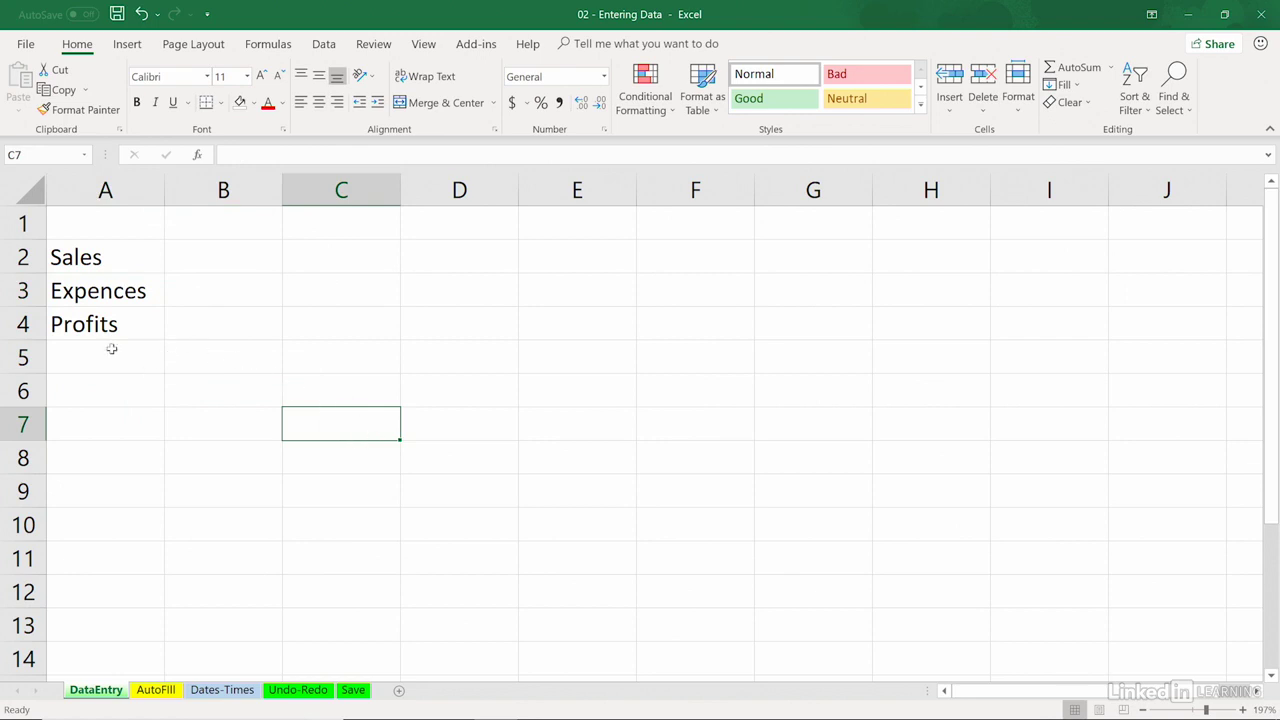
double_click(124, 289)
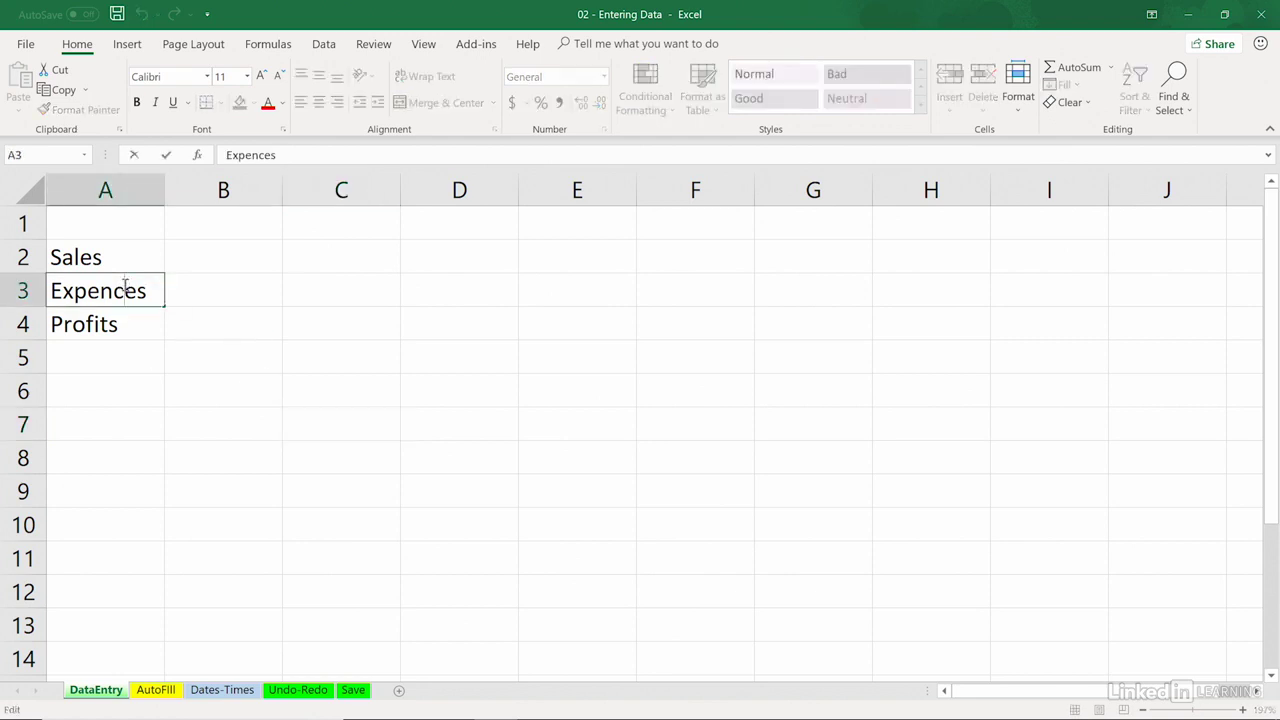
key(BackSpace)
text(s)
key(Return)
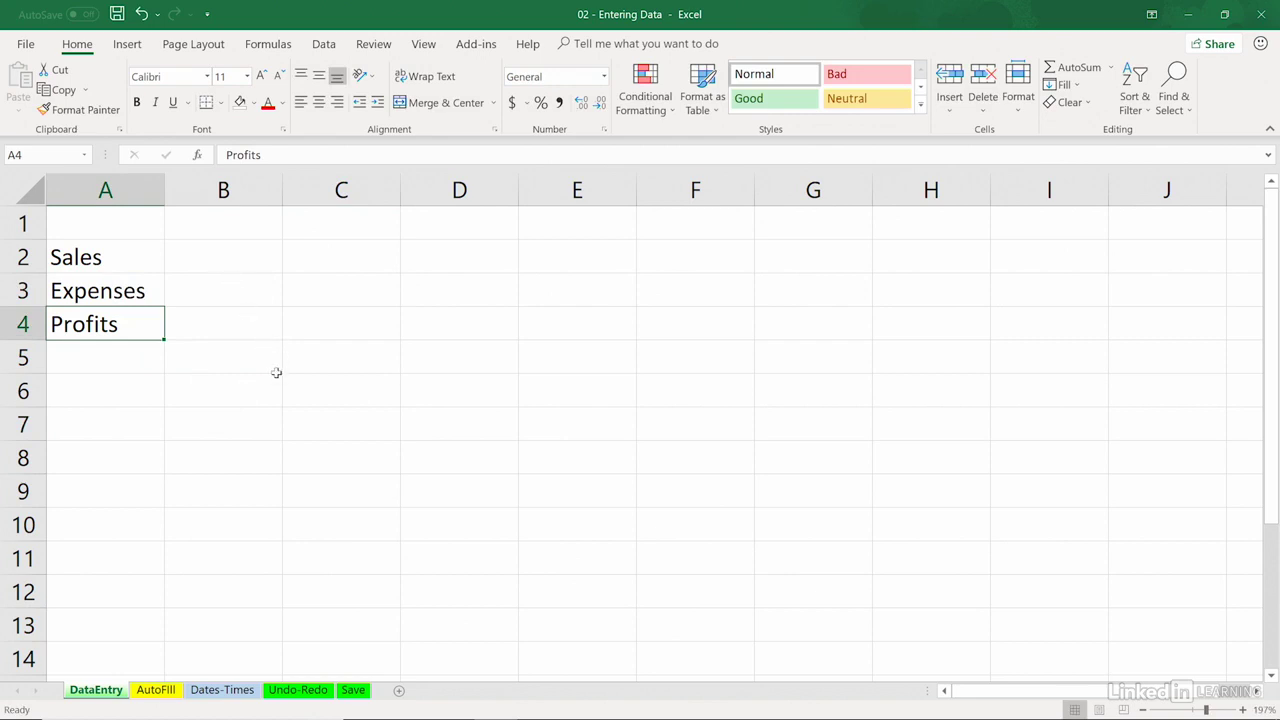
Step: Enter 12O, with a letter O instead of a zero, in B2 and 160 in C2 of the Sales row
click(220, 250)
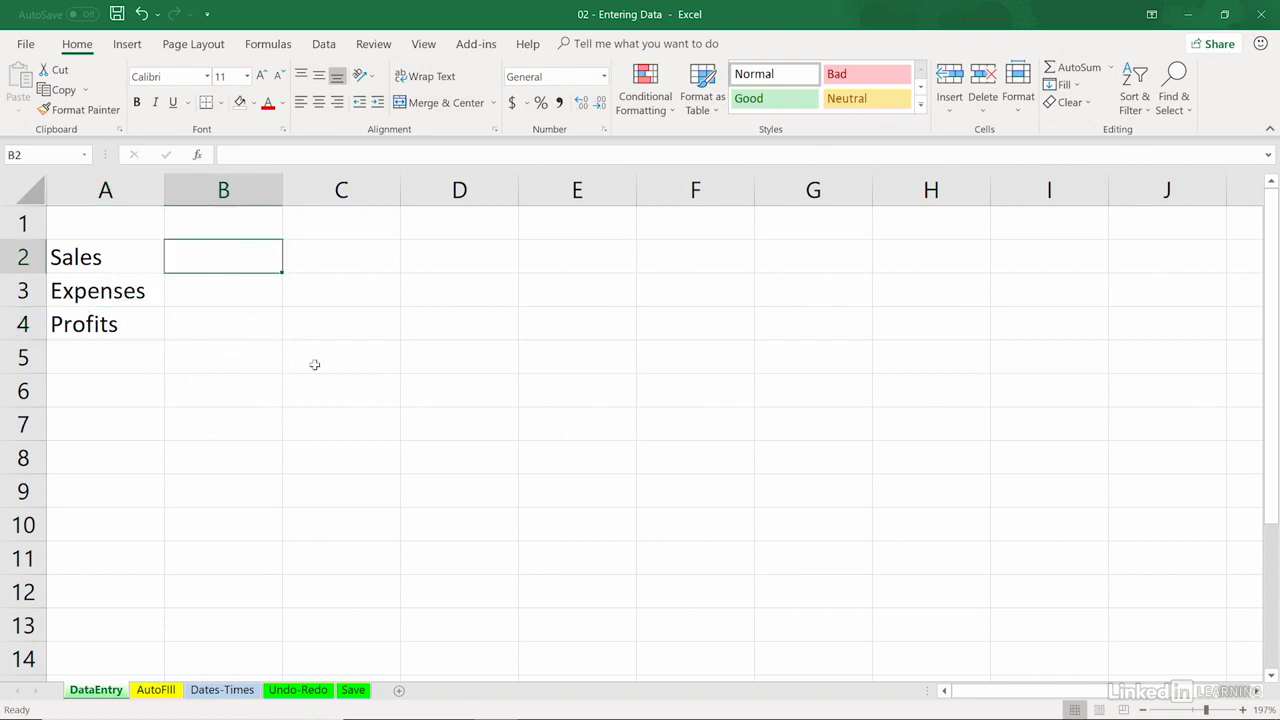
text(12)
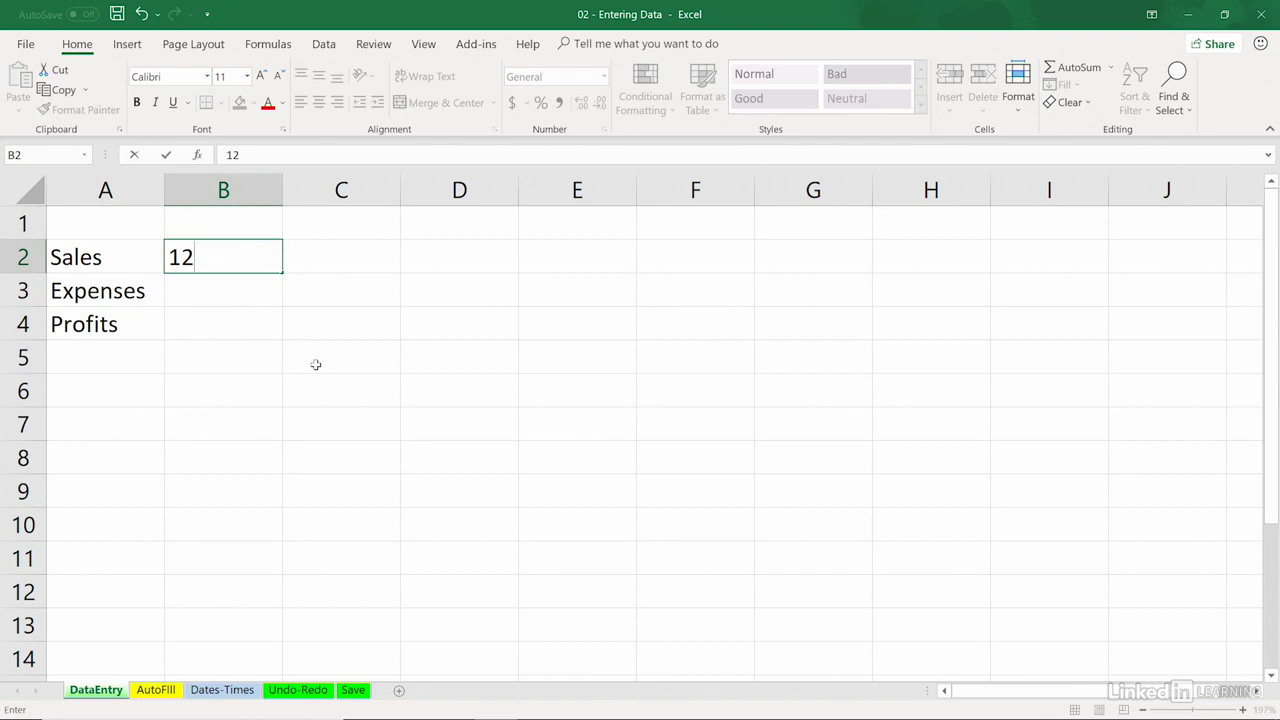
text(0)
key(Tab)
text(1)
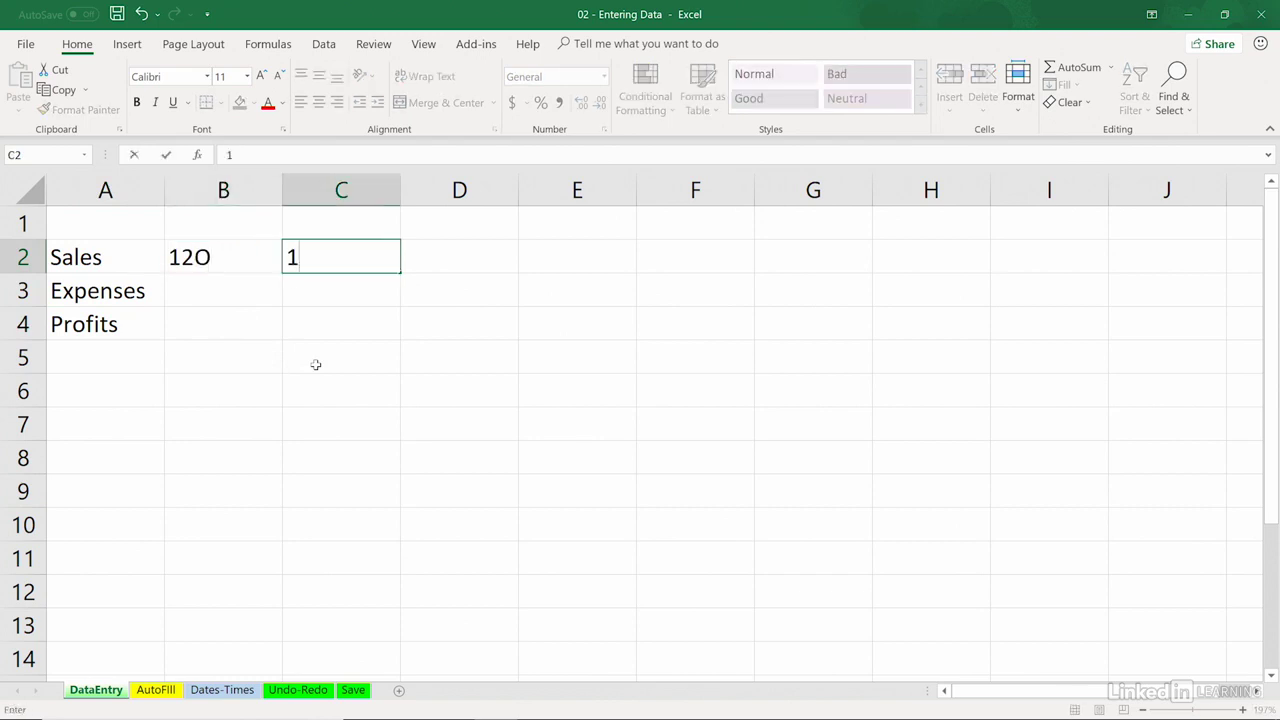
text(60)
key(Tab)
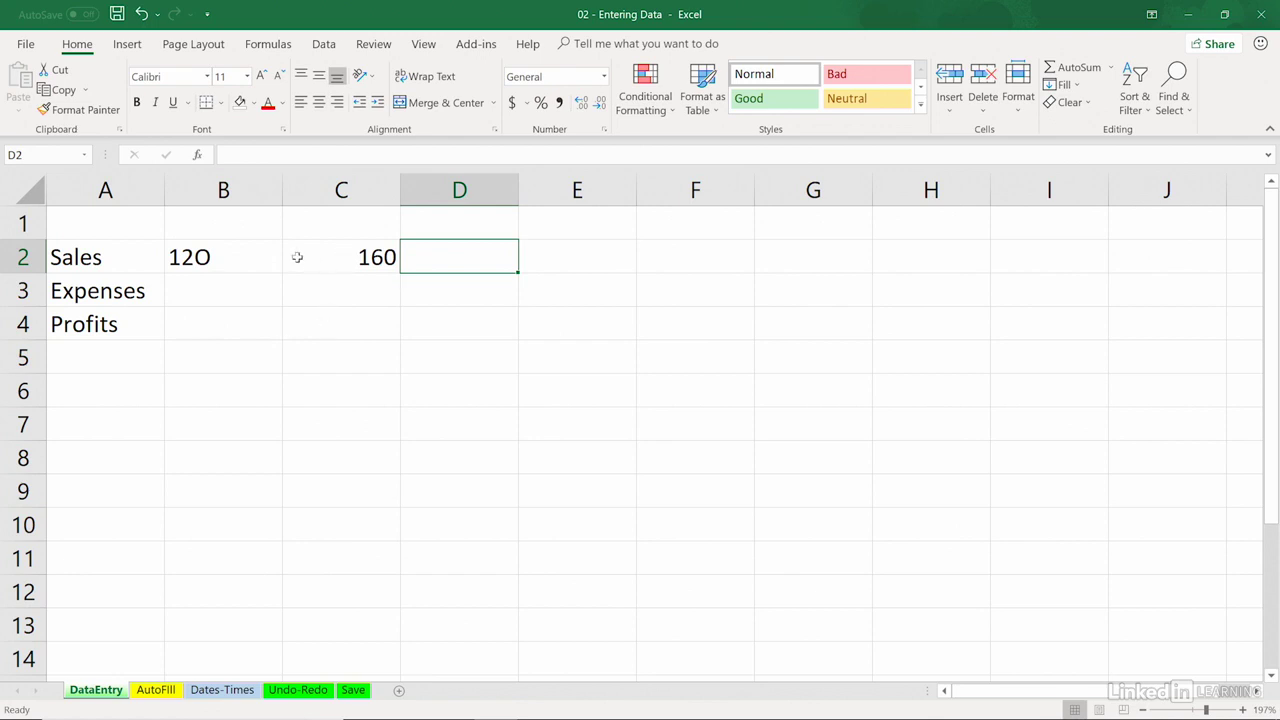
Step: Replace the text entry in cell B2 with the number 120
click(227, 255)
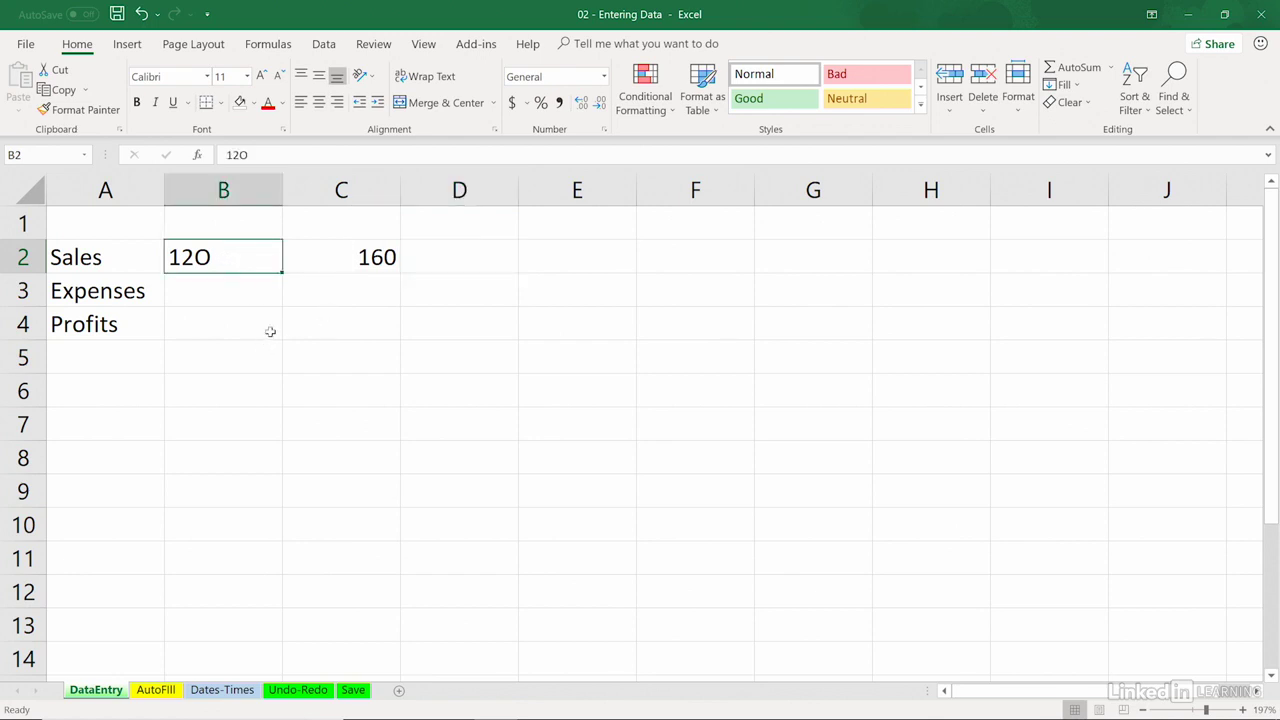
text(120)
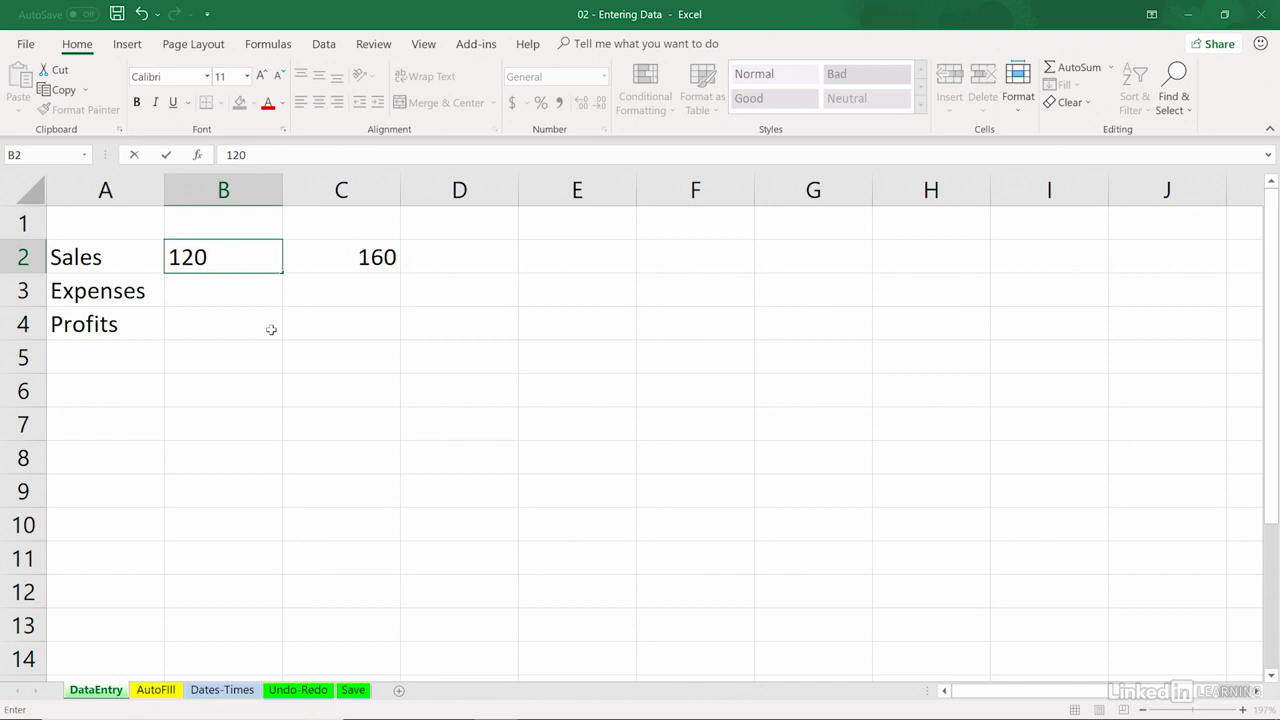
key(Tab)
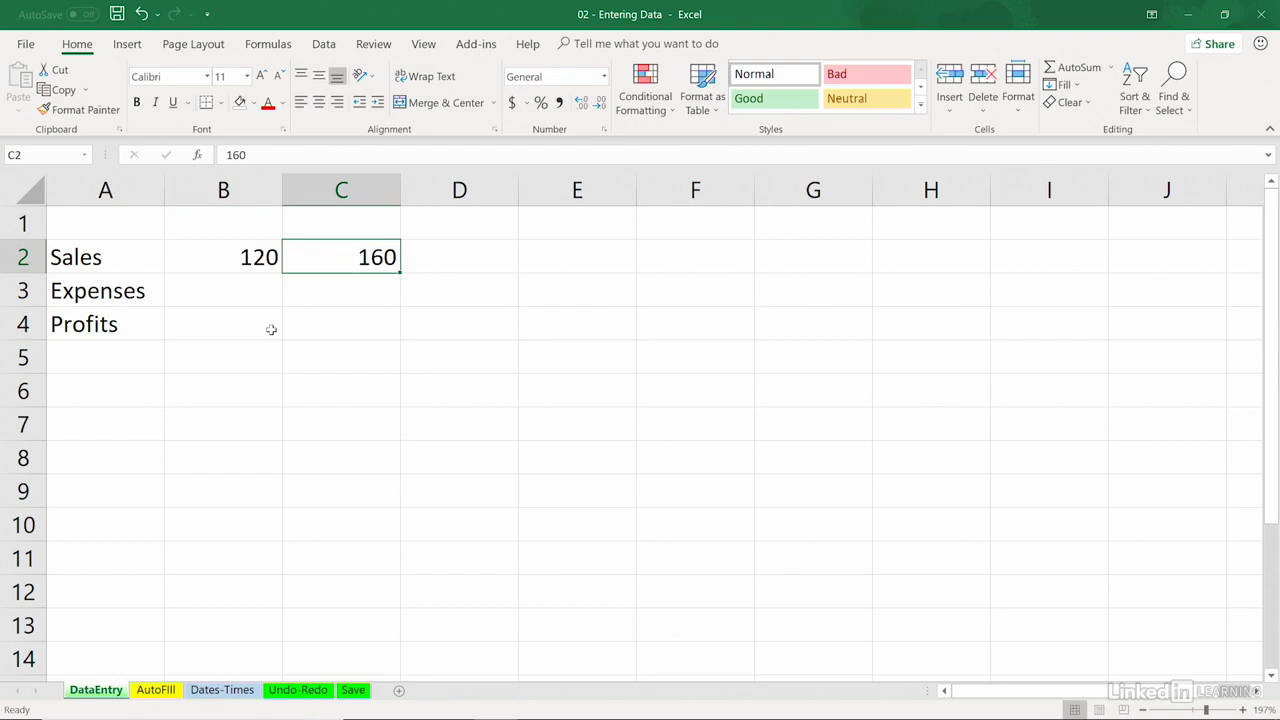
key(Tab)
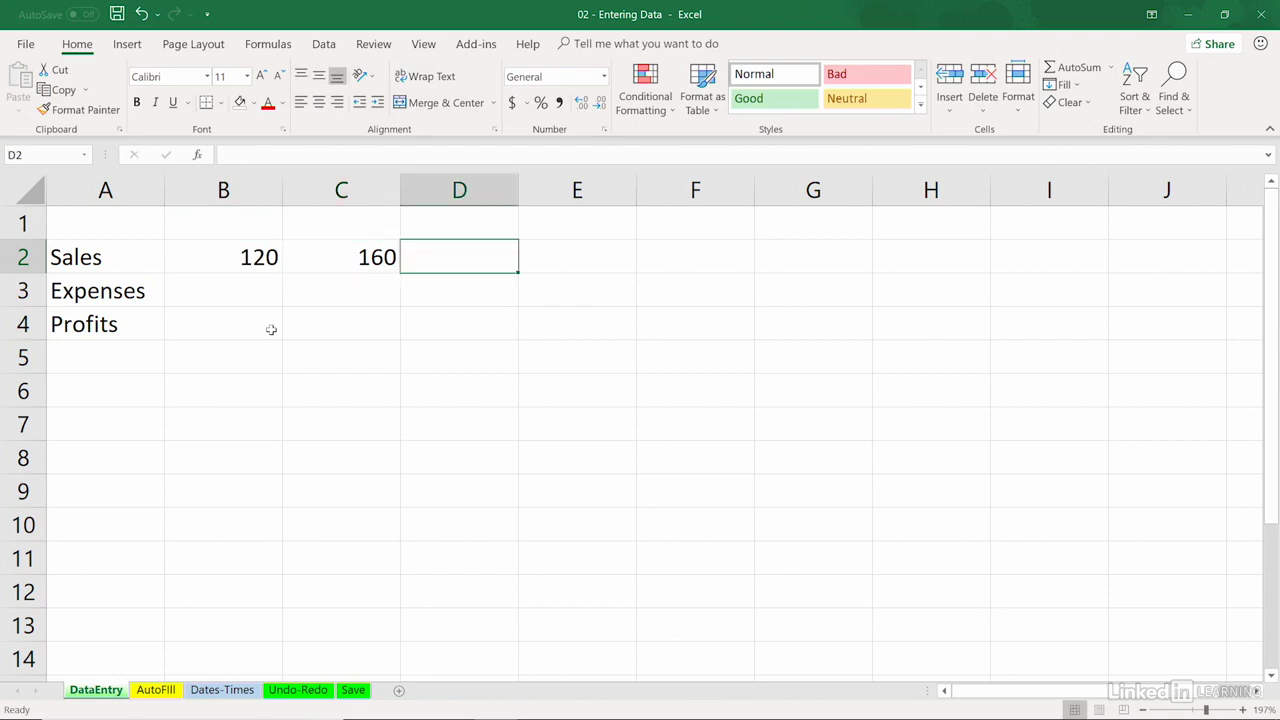
key(shift+Tab)
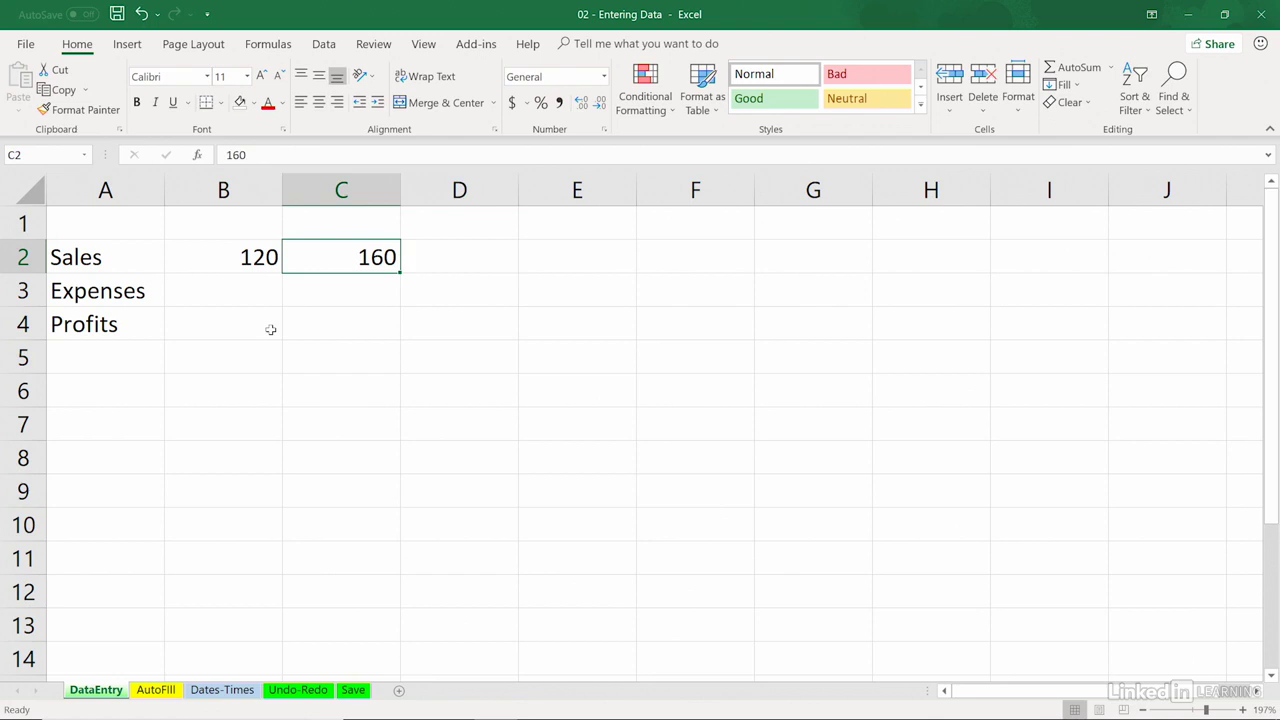
Step: Fill the rest of the Sales row, D2 to G2, with 210, 250, 325 and 440
key(Tab)
text(210)
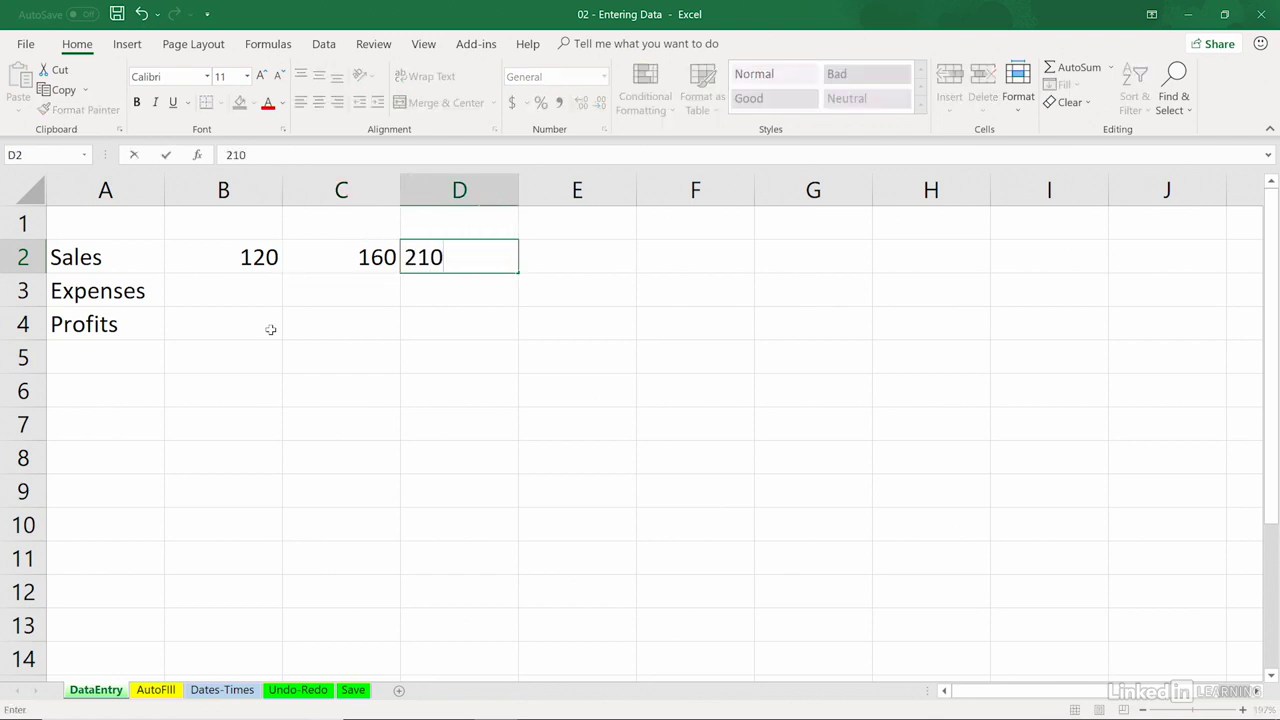
key(Tab)
text(25)
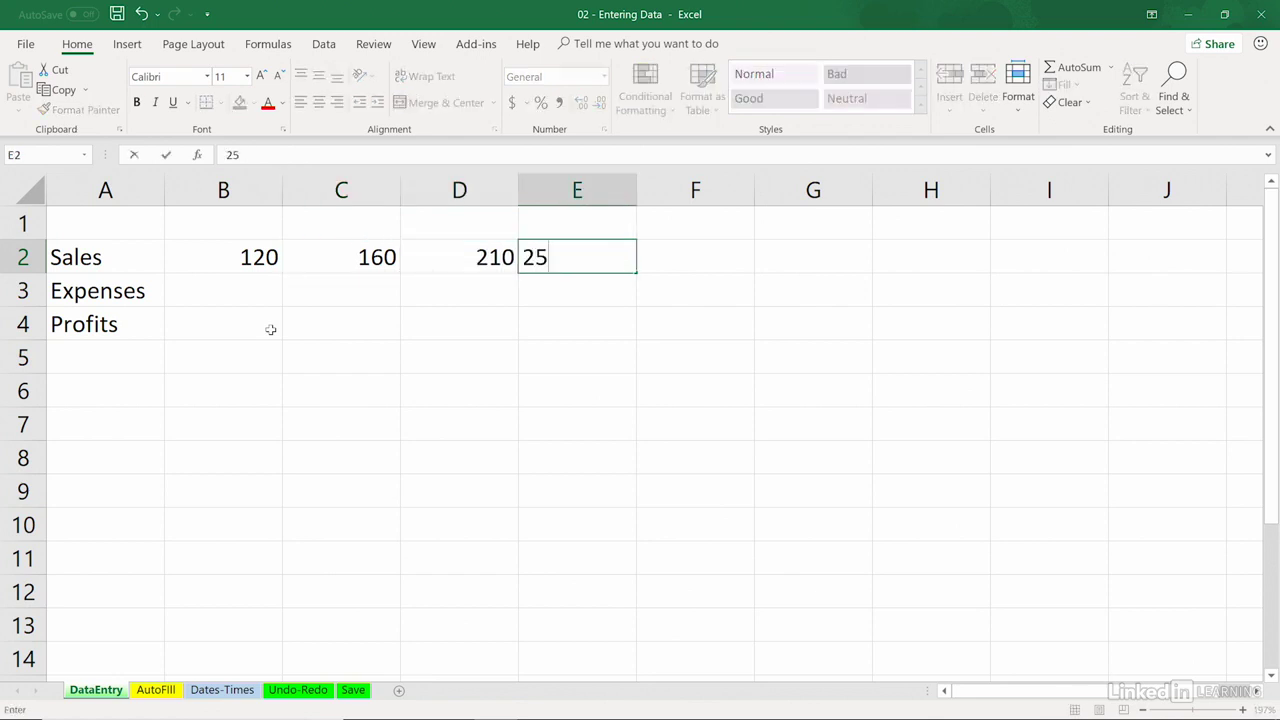
text(0)
key(Tab)
text(325)
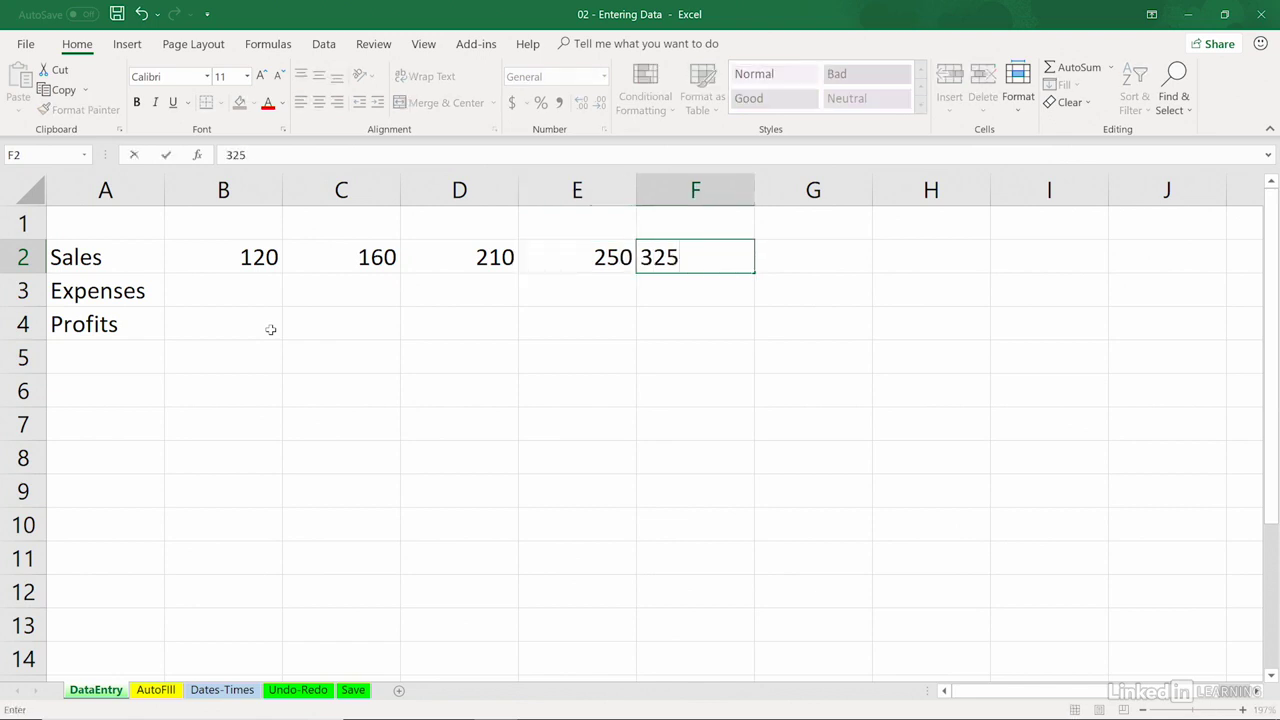
key(Tab)
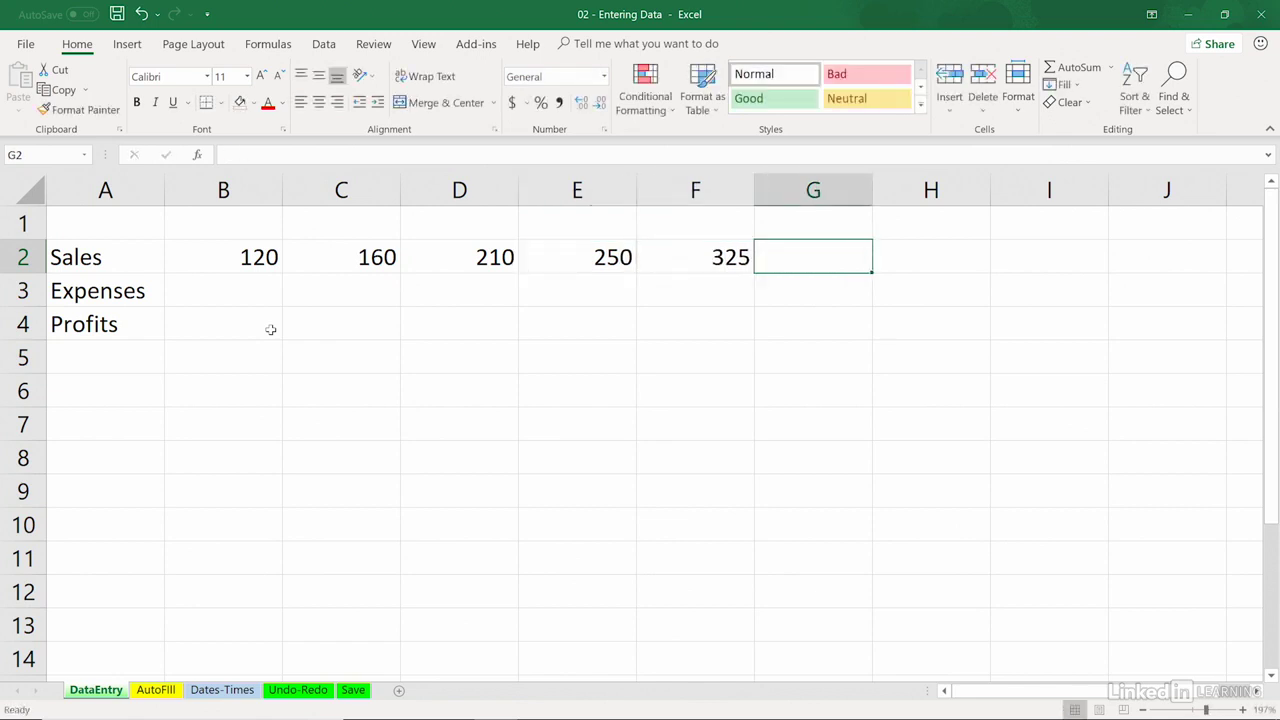
text(440)
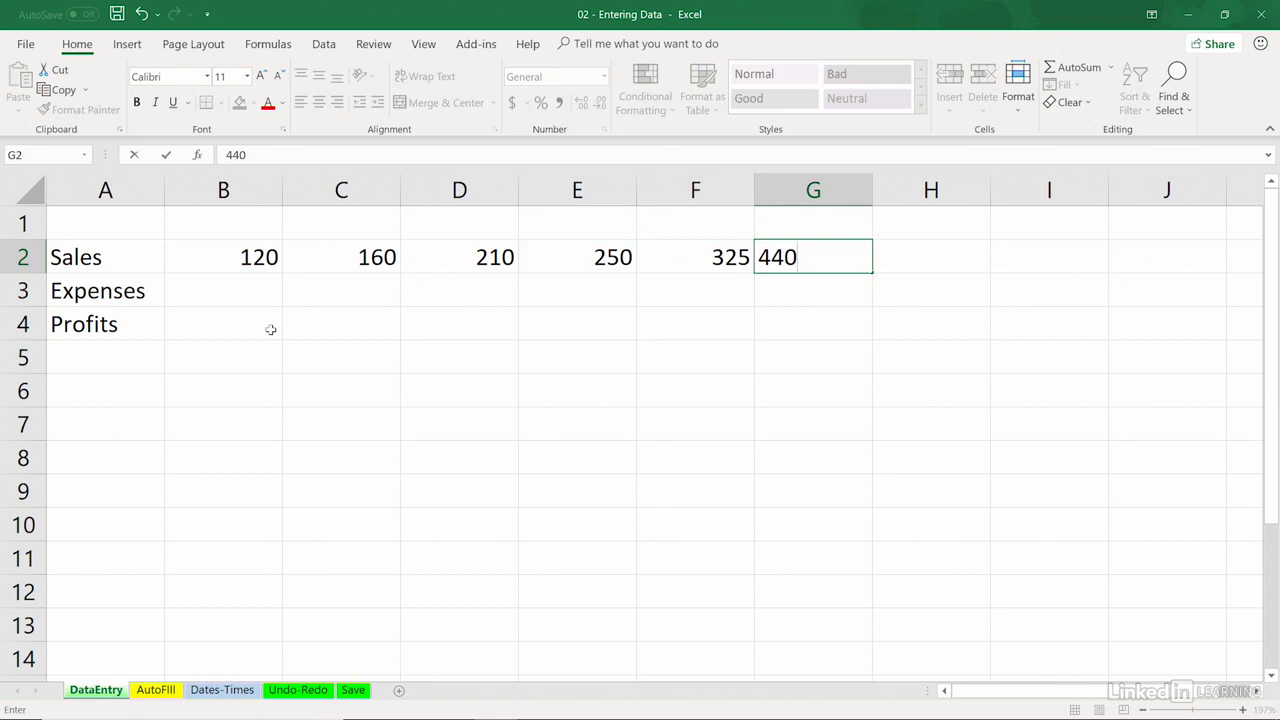
key(Return)
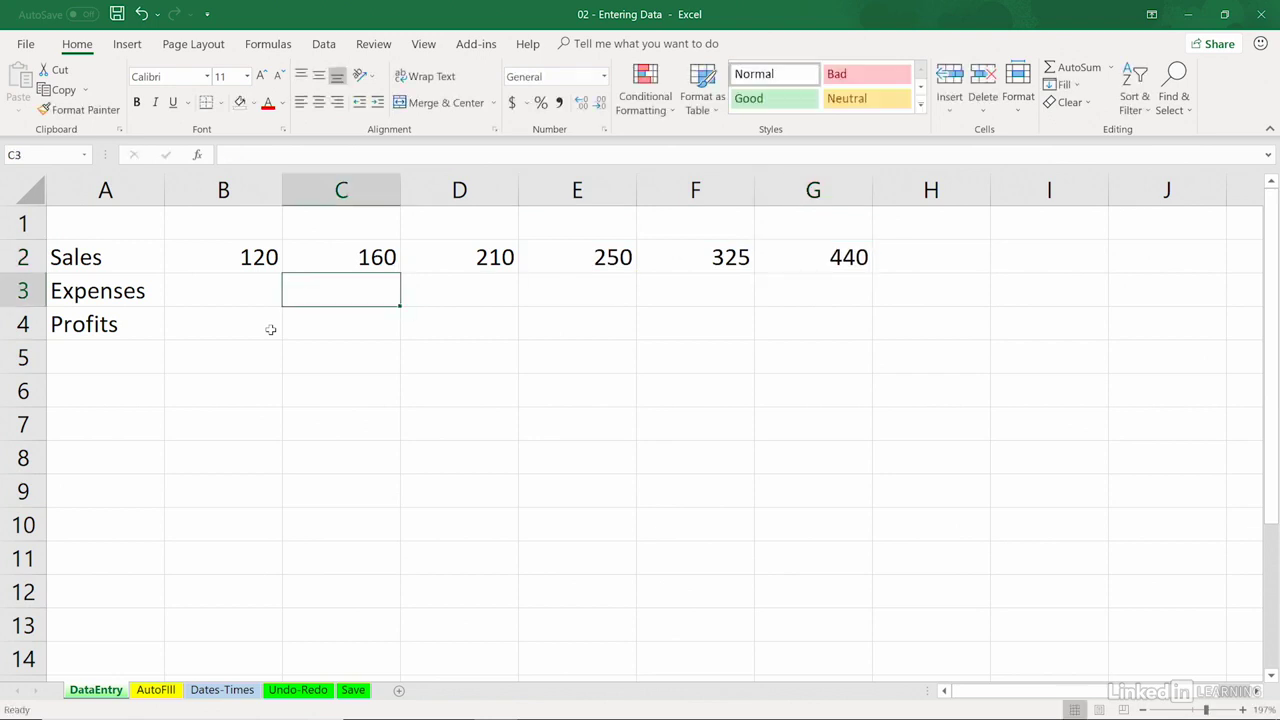
Step: Fill the Expenses row, B3 to G3, with 100, 130, 160, 200, 260 and 360
key(Left)
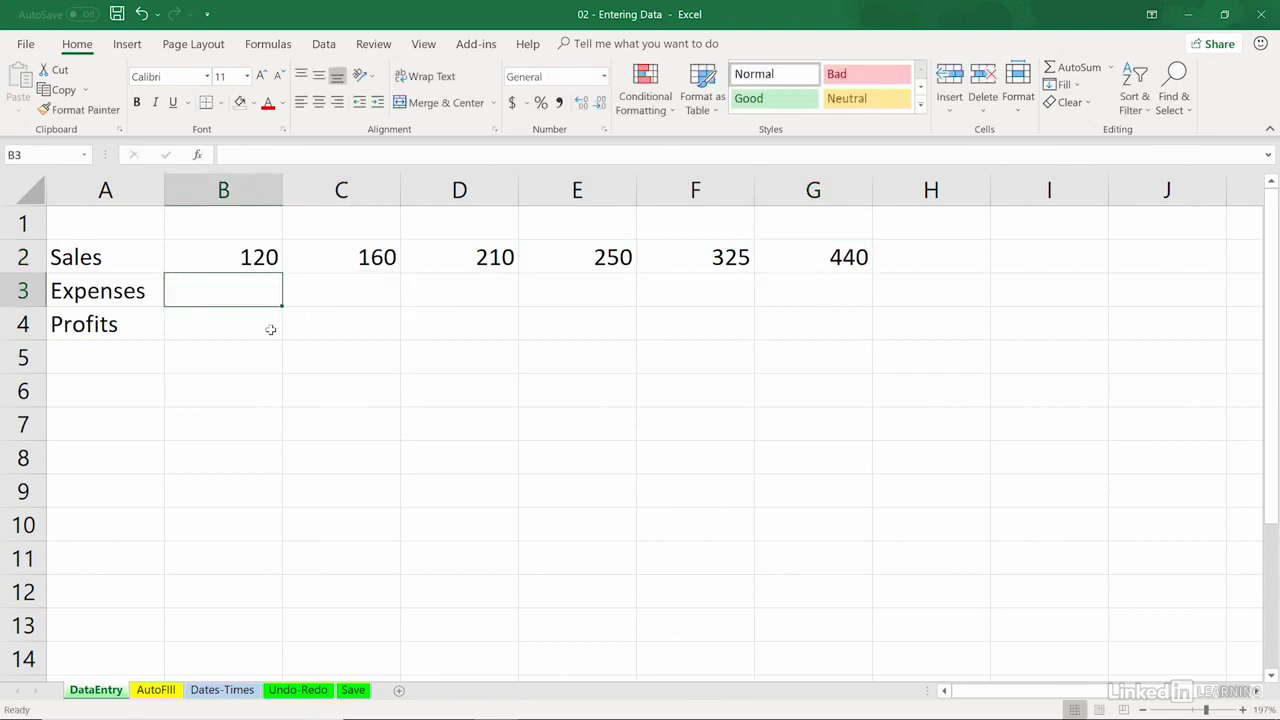
text(100)
key(Tab)
text(130)
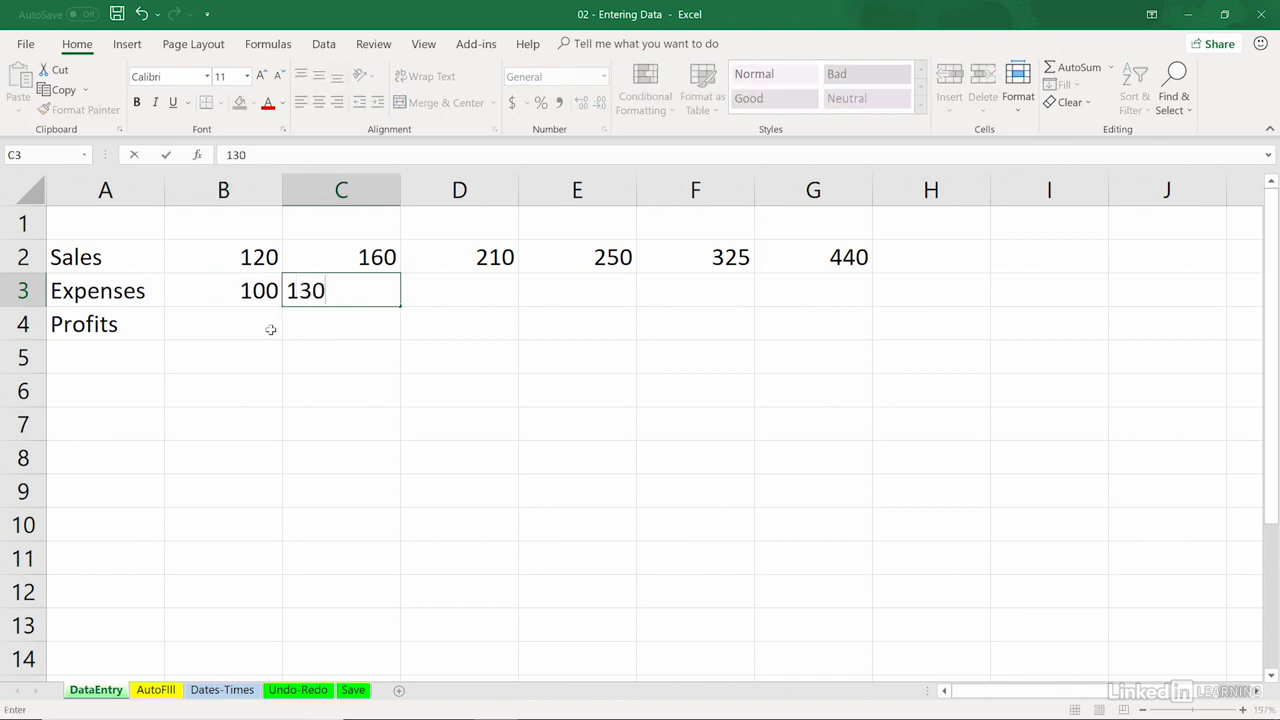
key(Tab)
text(160)
key(Tab)
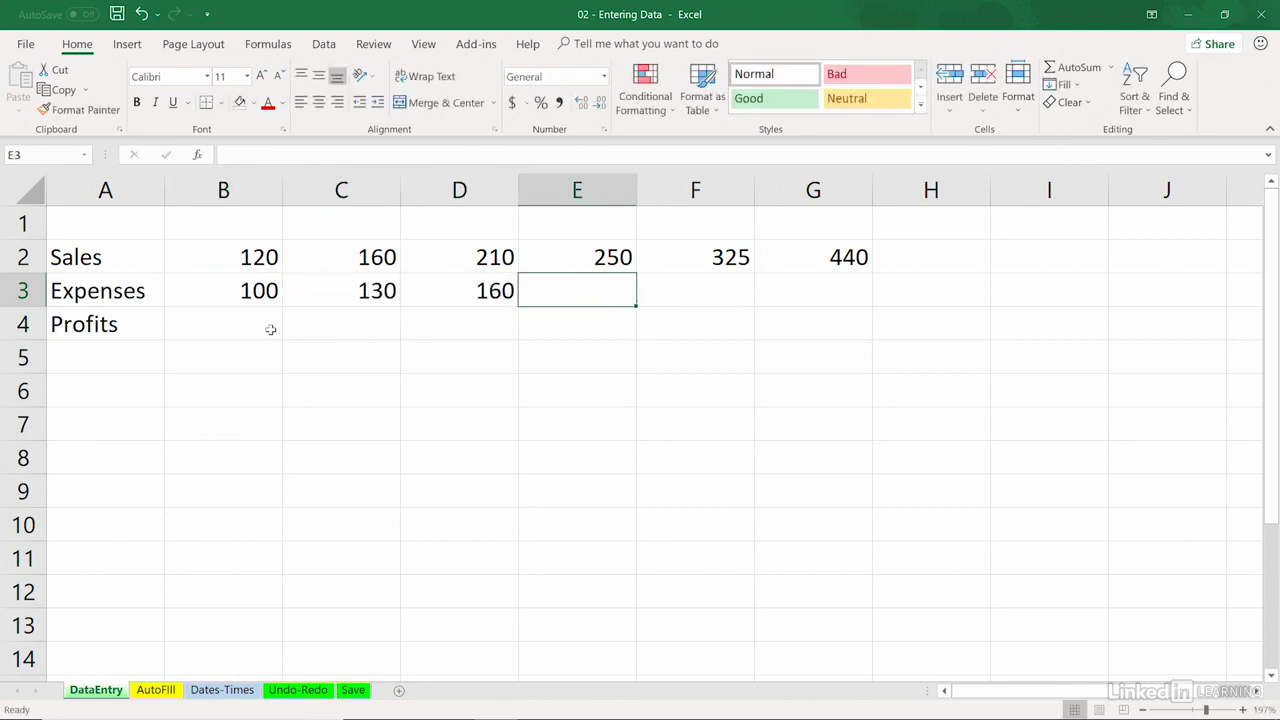
text(200)
key(Tab)
text(260)
key(Tab)
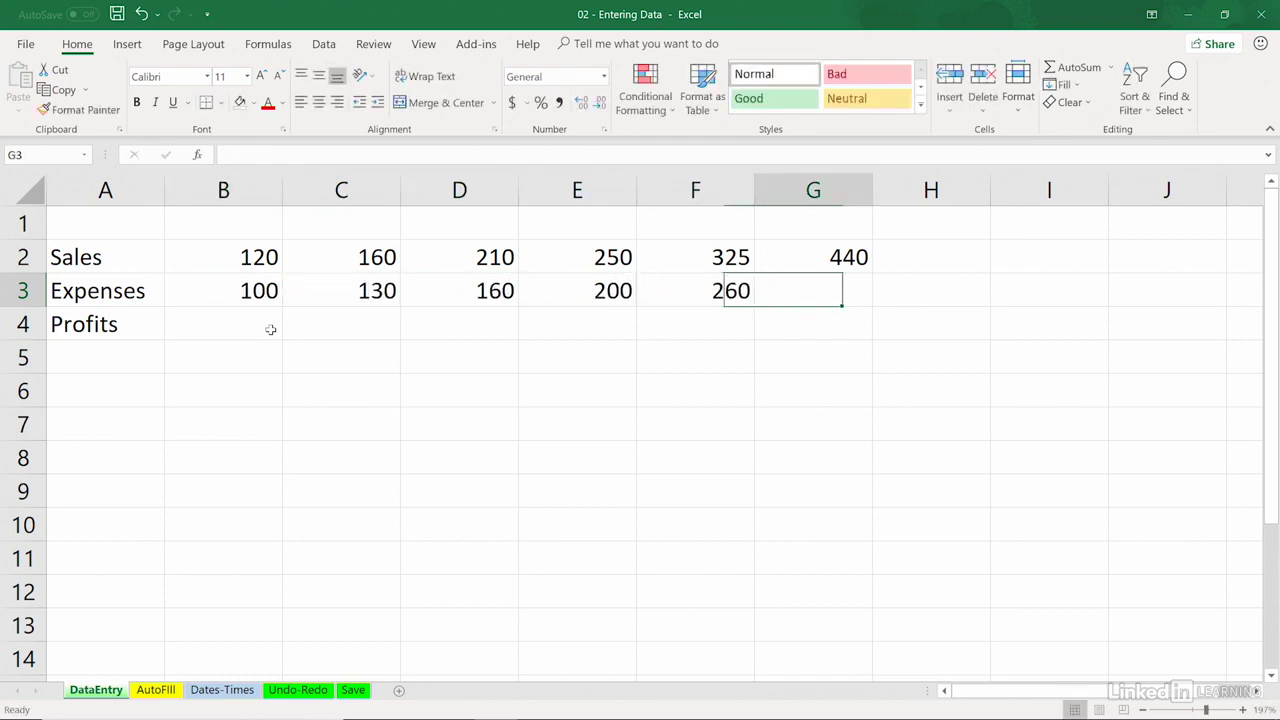
text(360)
key(Return)
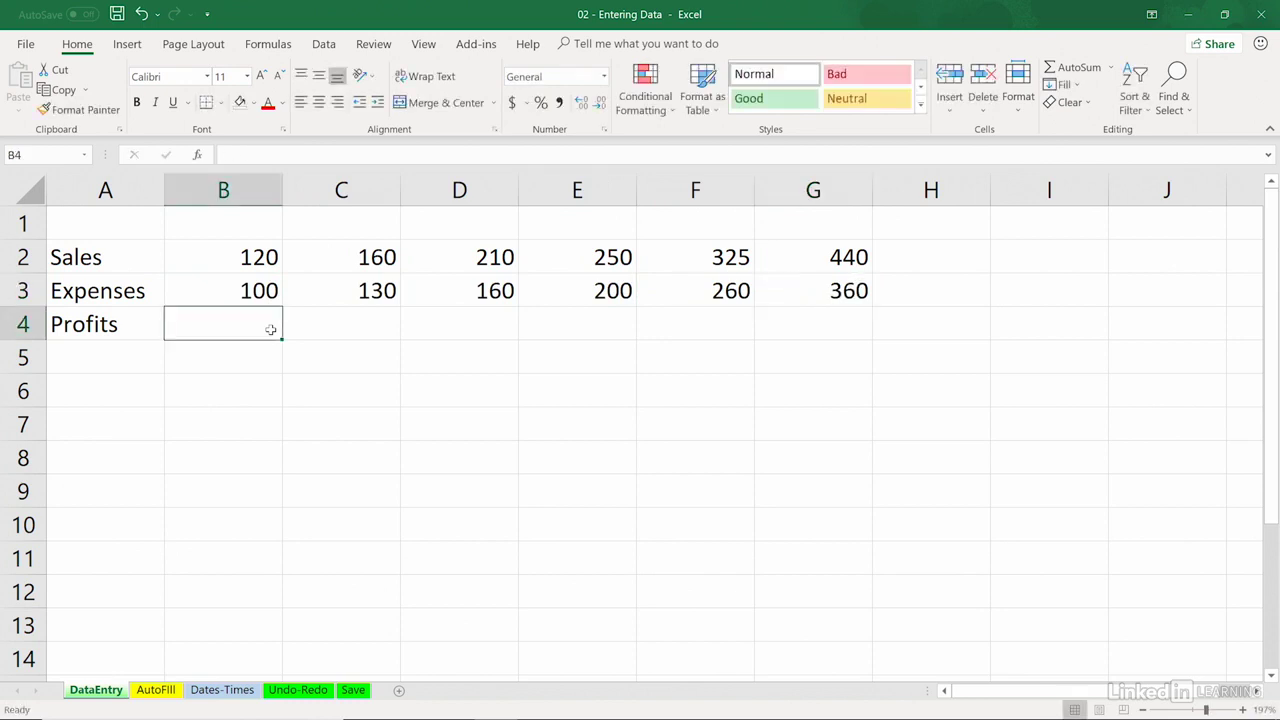
Step: Enter January in B1 and autofill the month headings across row 1 through June in G1
click(238, 224)
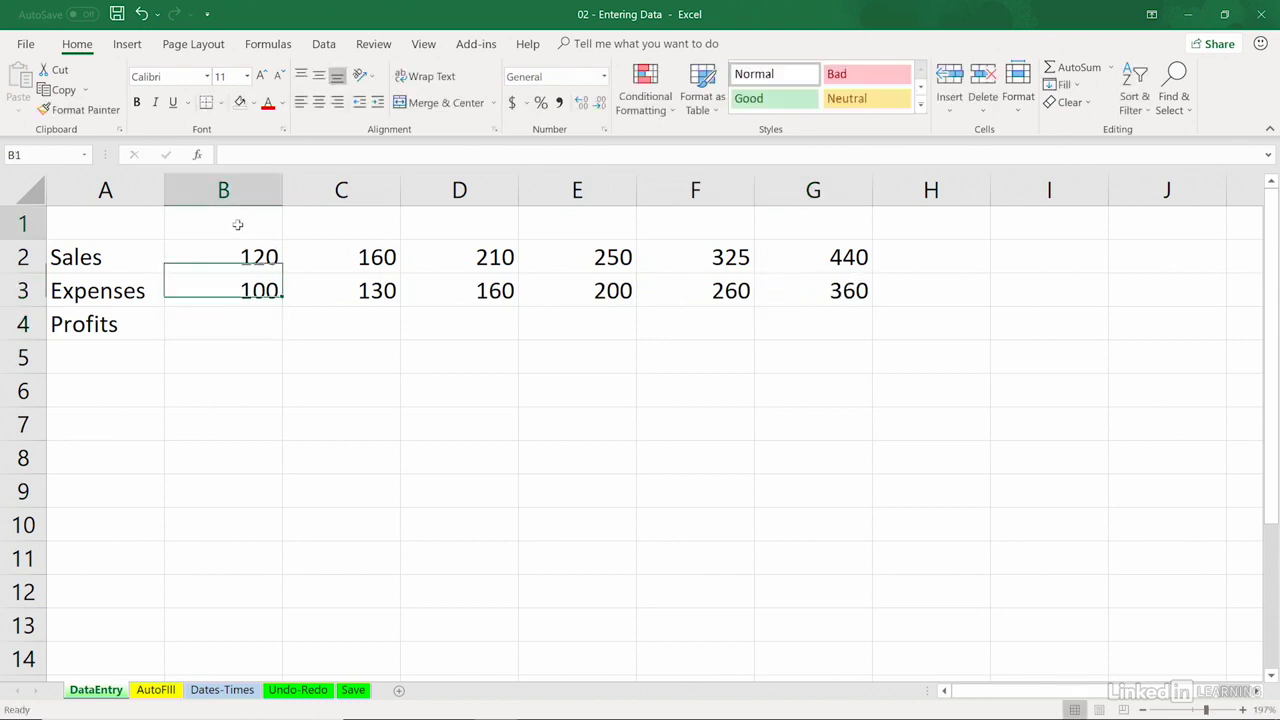
text(January)
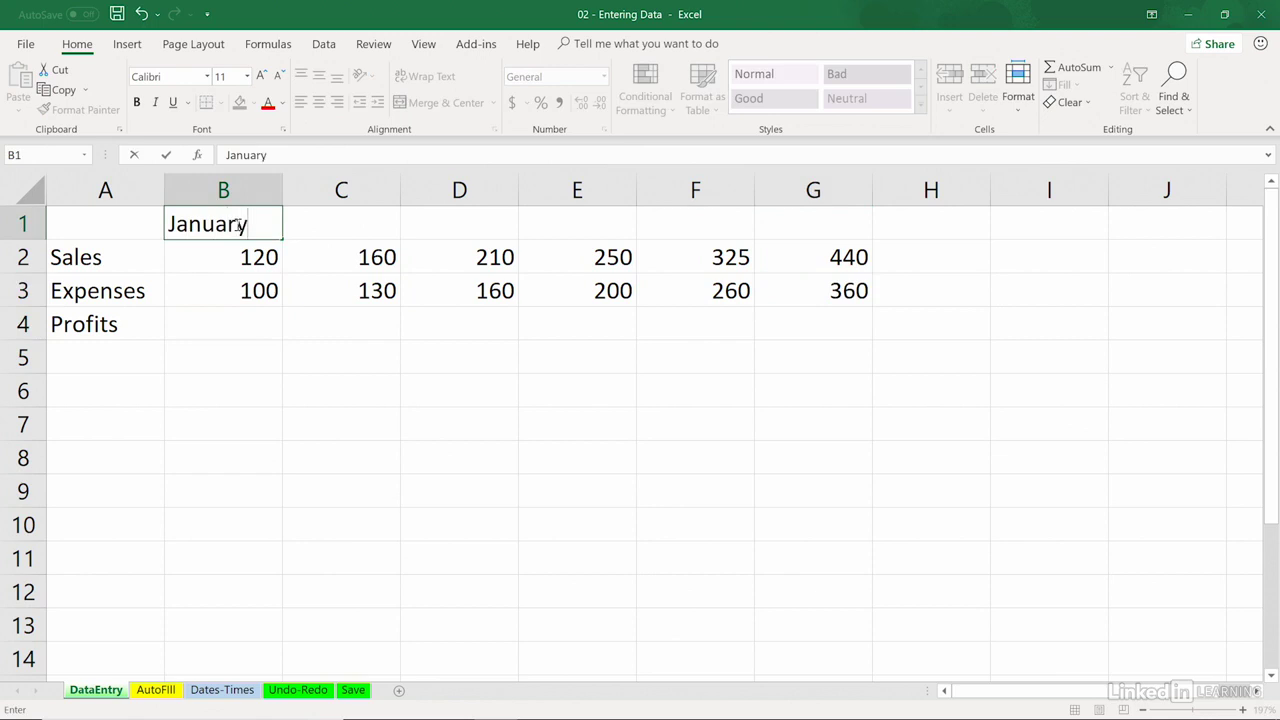
key(Tab)
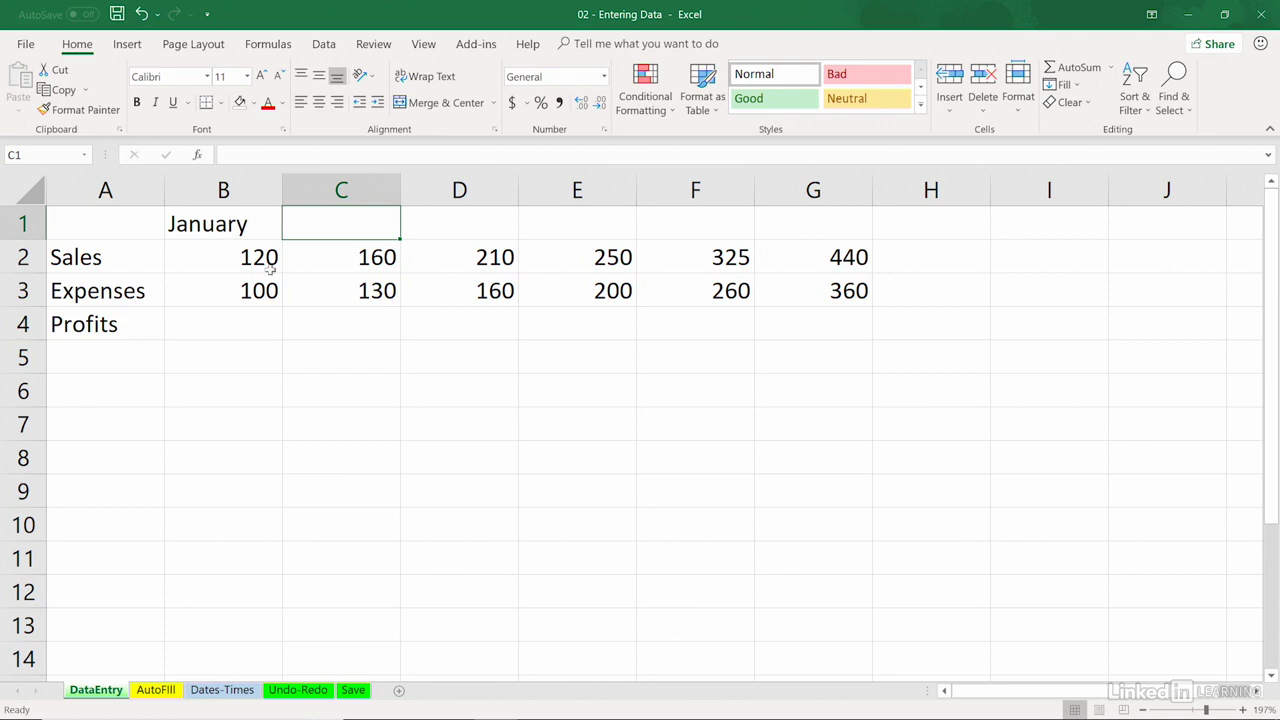
click(243, 228)
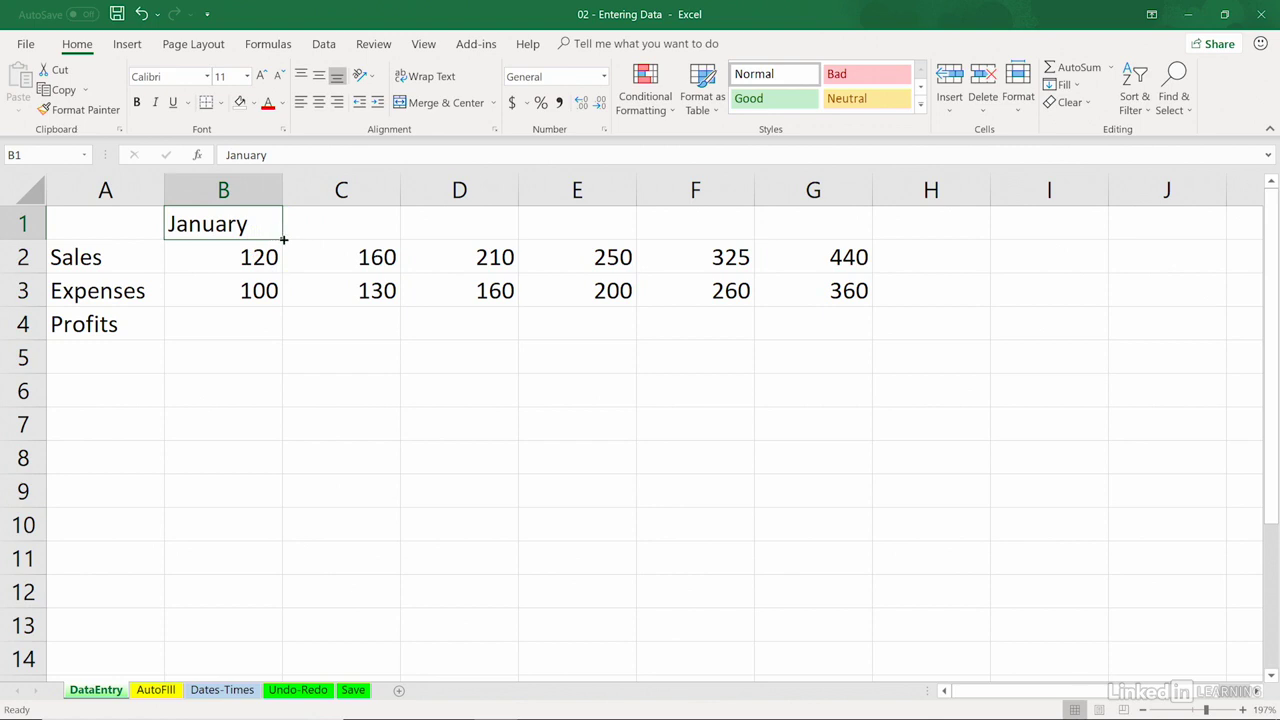
drag(282, 238, 858, 232)
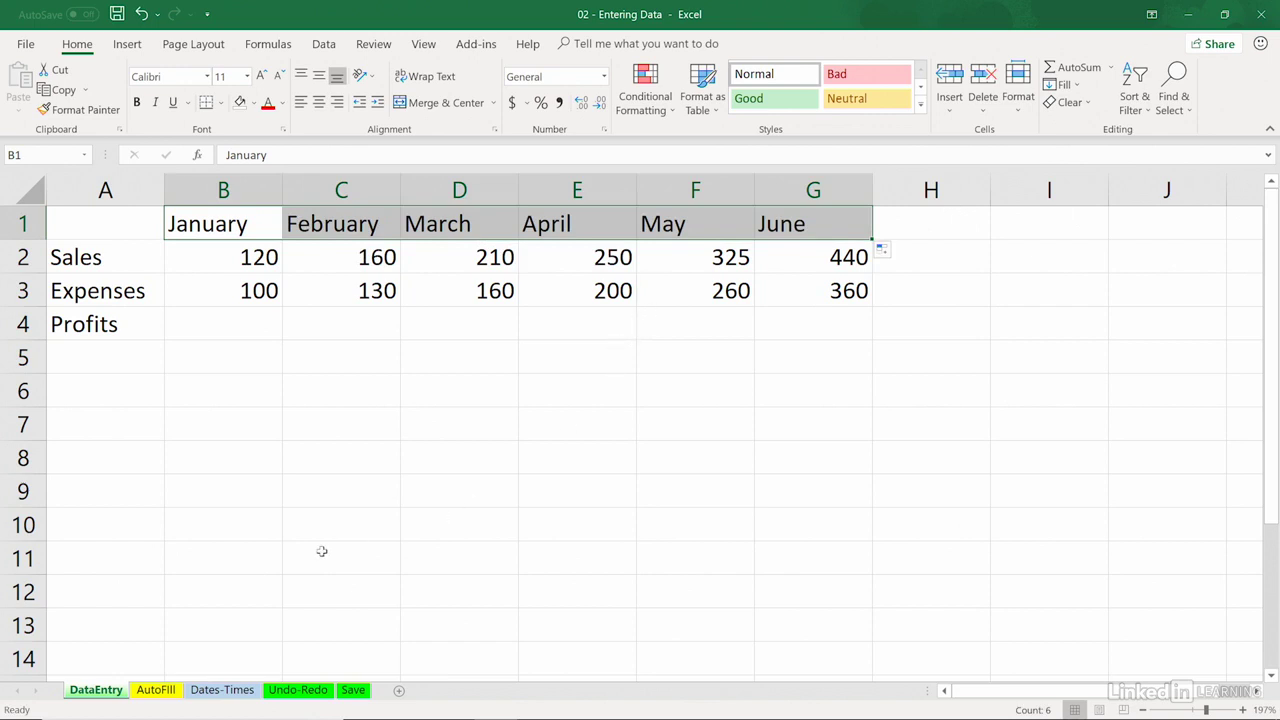
Step: Enter Jul in B6 and autofill the abbreviated months down column B to Jan in B12
click(256, 395)
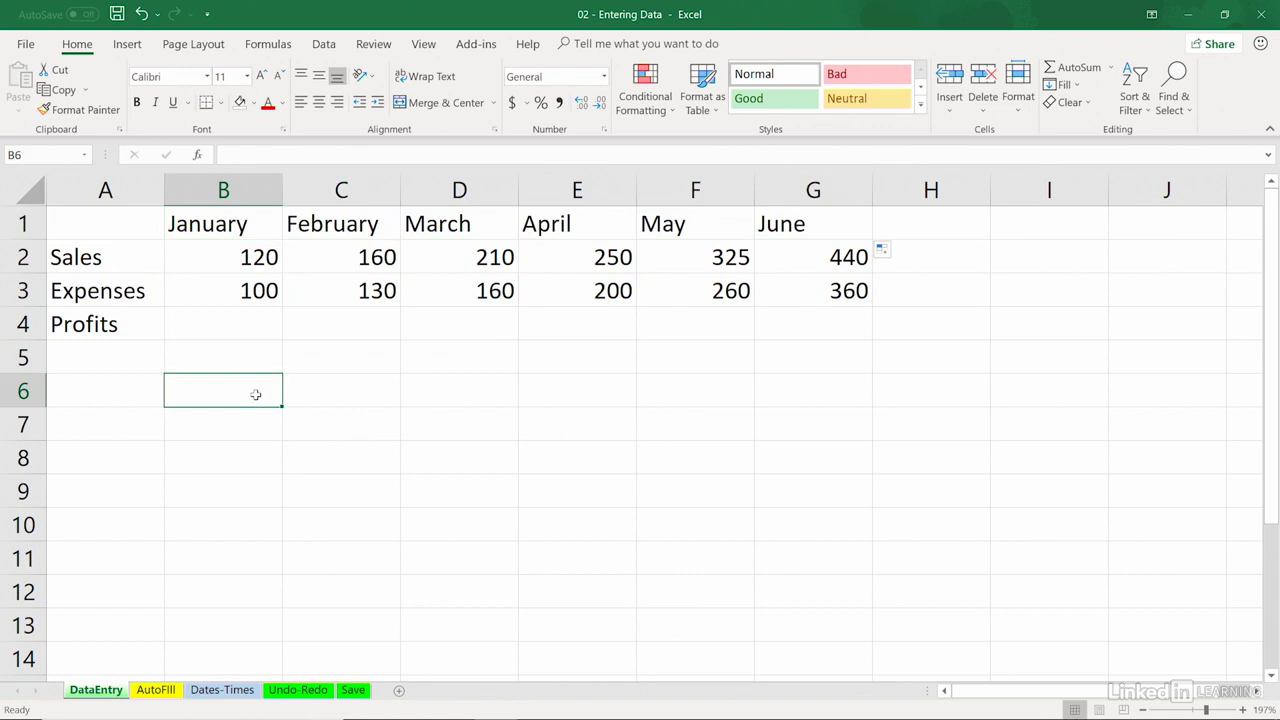
text(Jul)
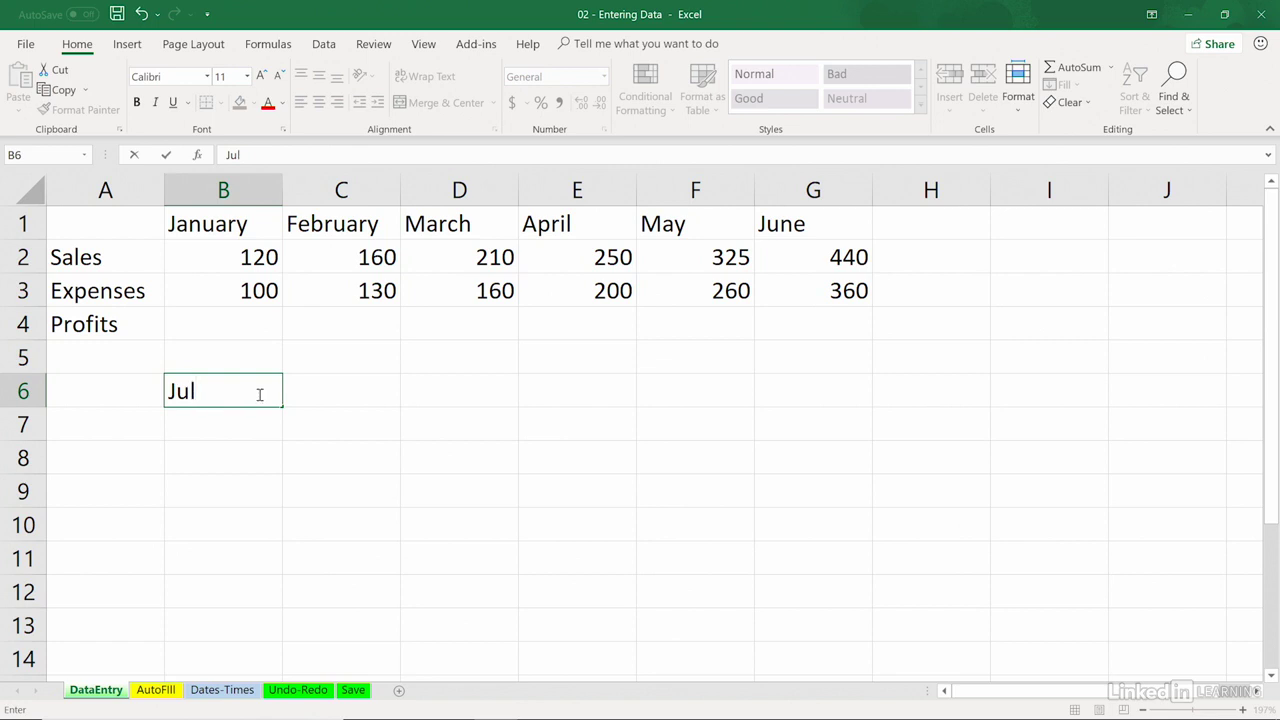
drag(282, 408, 283, 596)
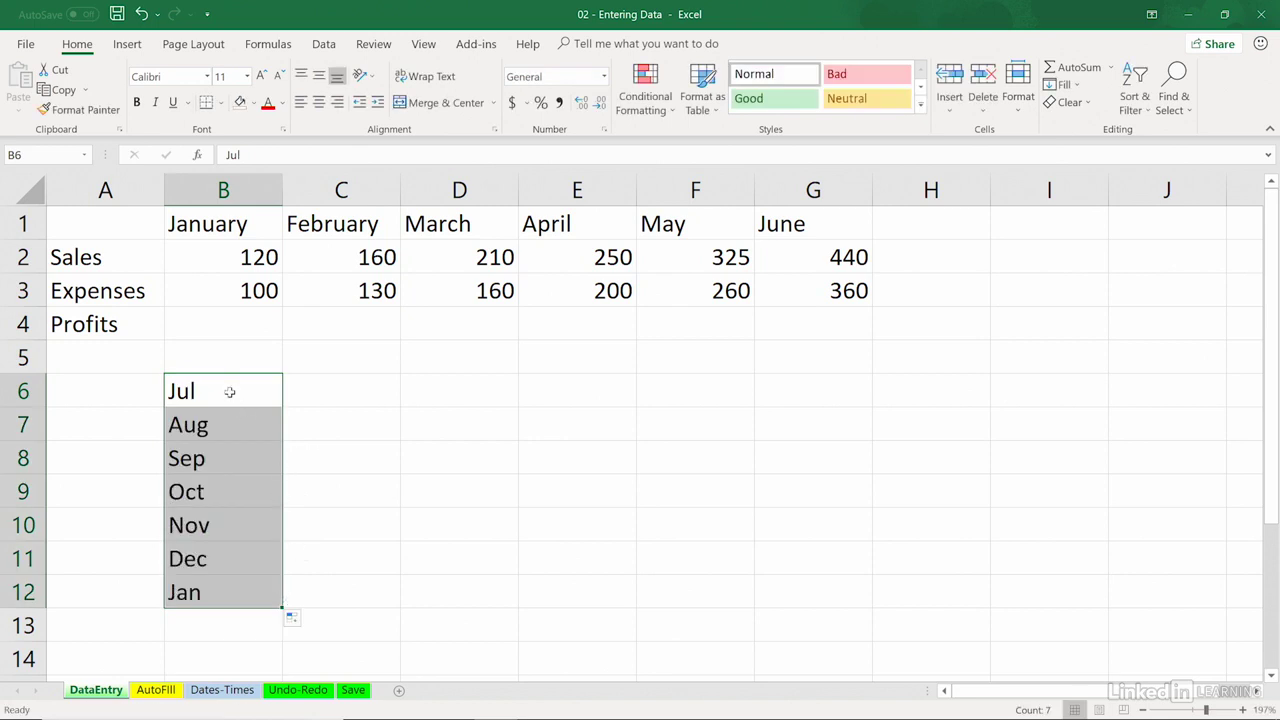
Step: Autofill the month series from Aug in B7 across to Nov in E7, up to E6 and back to D6
click(240, 425)
drag(277, 443, 620, 432)
click(588, 424)
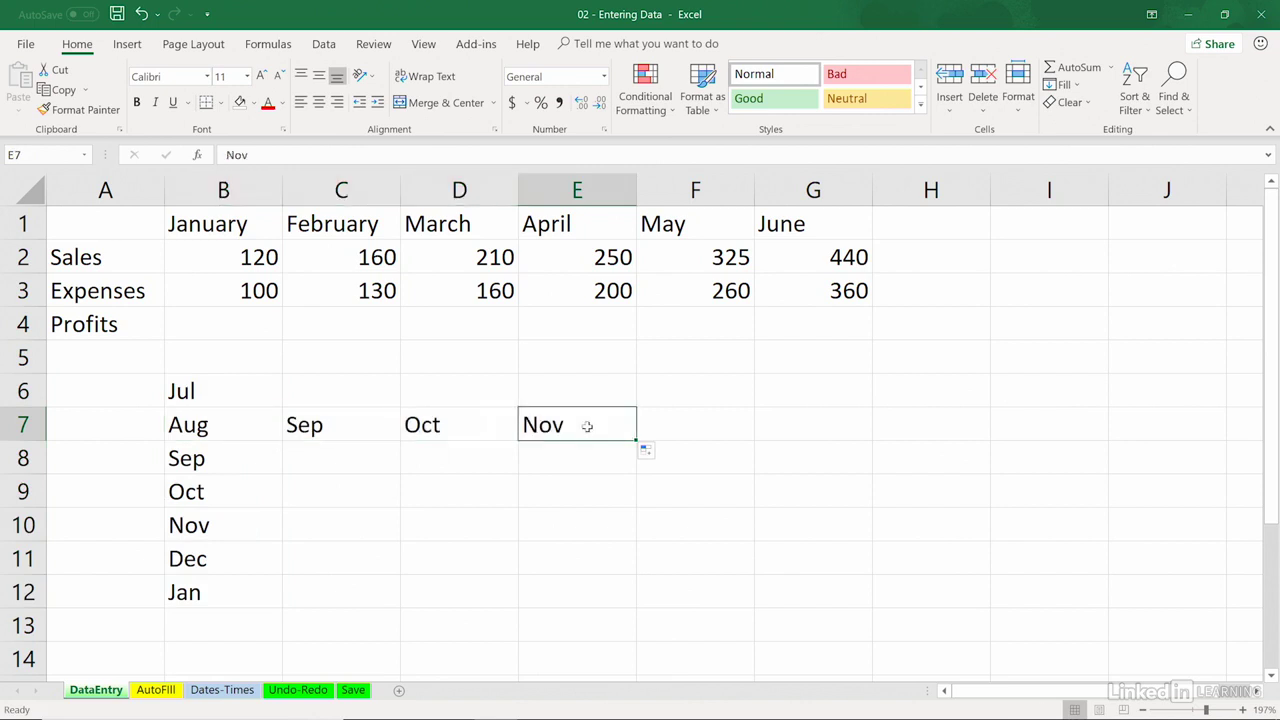
drag(636, 441, 628, 382)
click(618, 386)
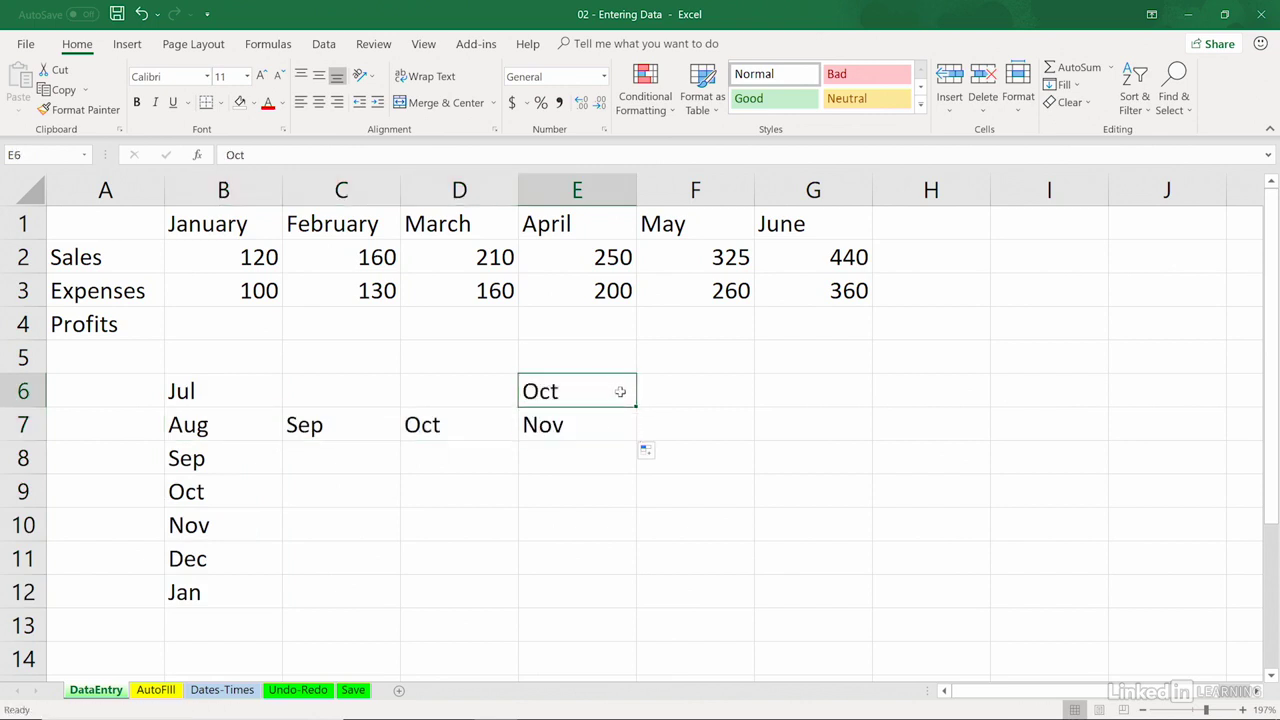
drag(602, 409, 440, 420)
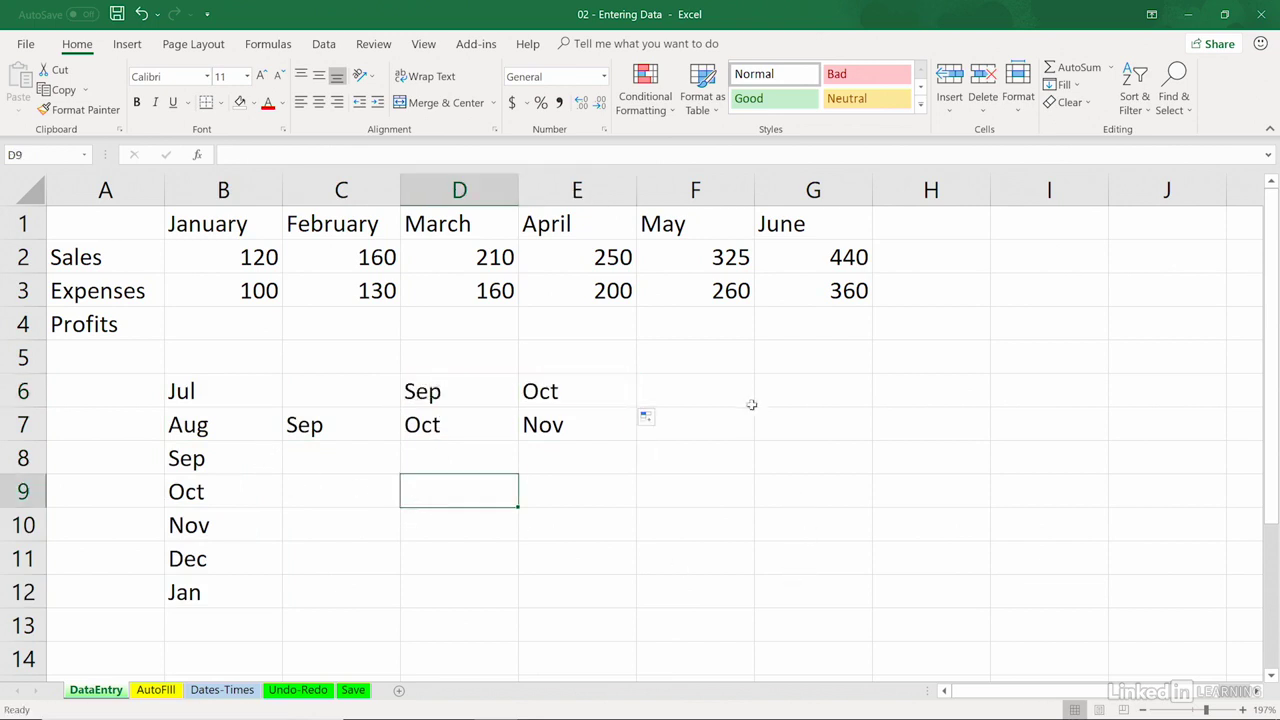
Step: Enter Q1 in F6 and autofill the quarter labels down to F11
click(677, 383)
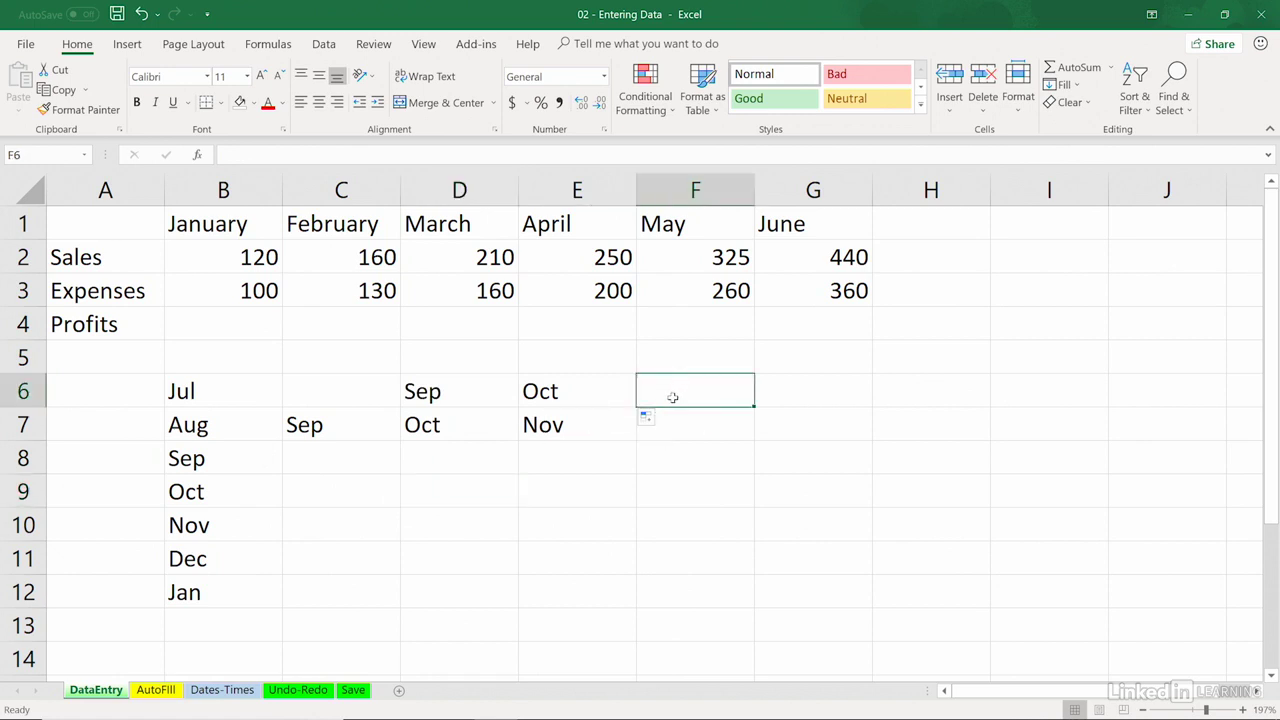
text(Q1)
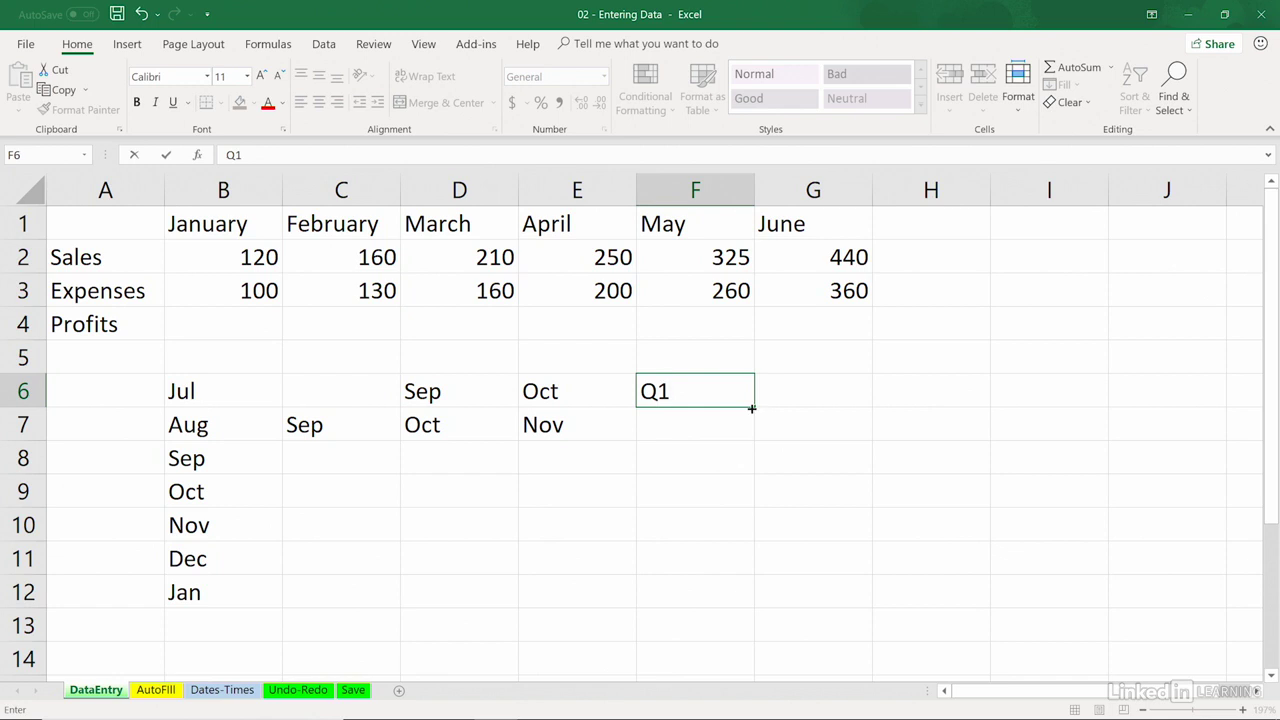
drag(751, 408, 762, 565)
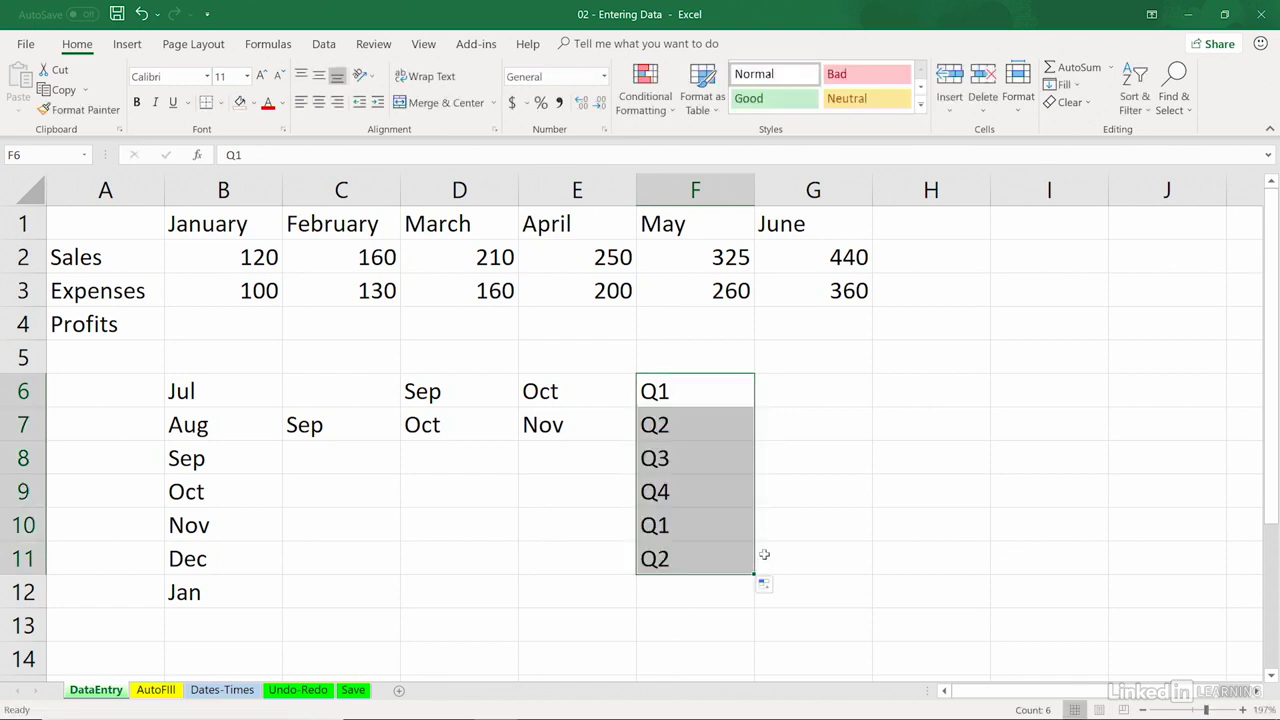
Step: Enter the label Qtr in G6 and Quarter in H6
click(788, 396)
text(Q)
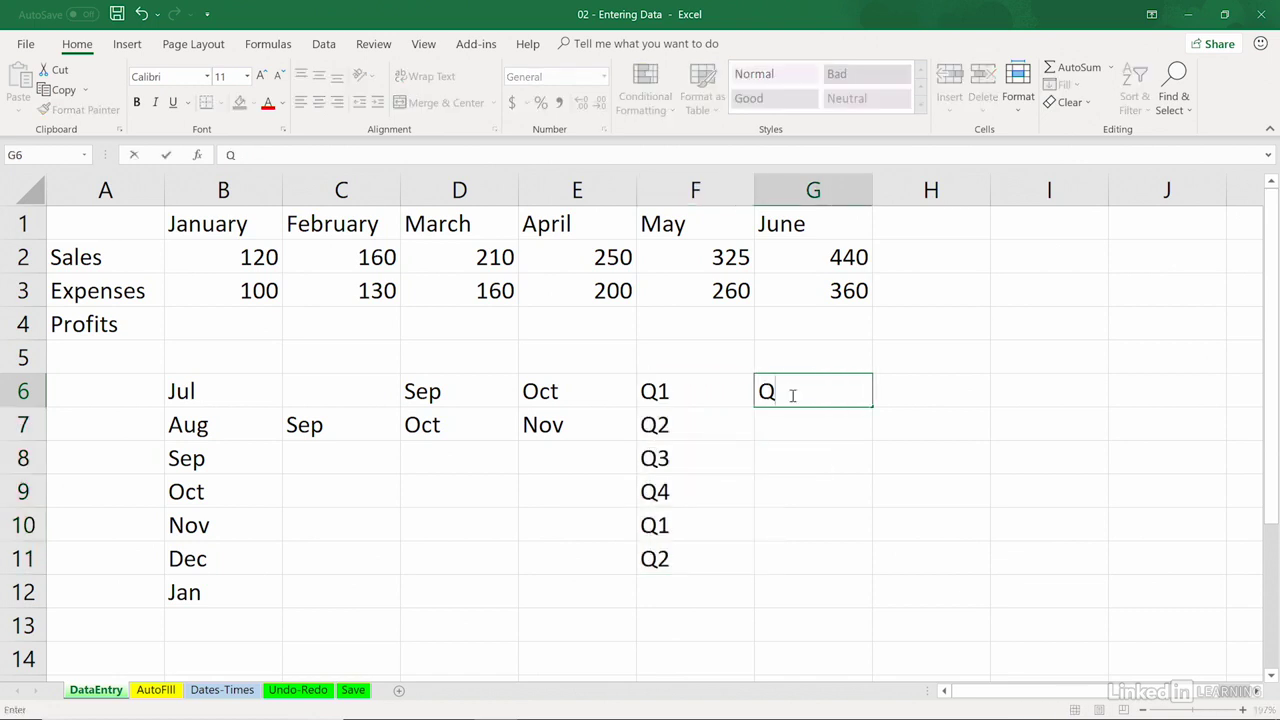
text(tr)
key(Tab)
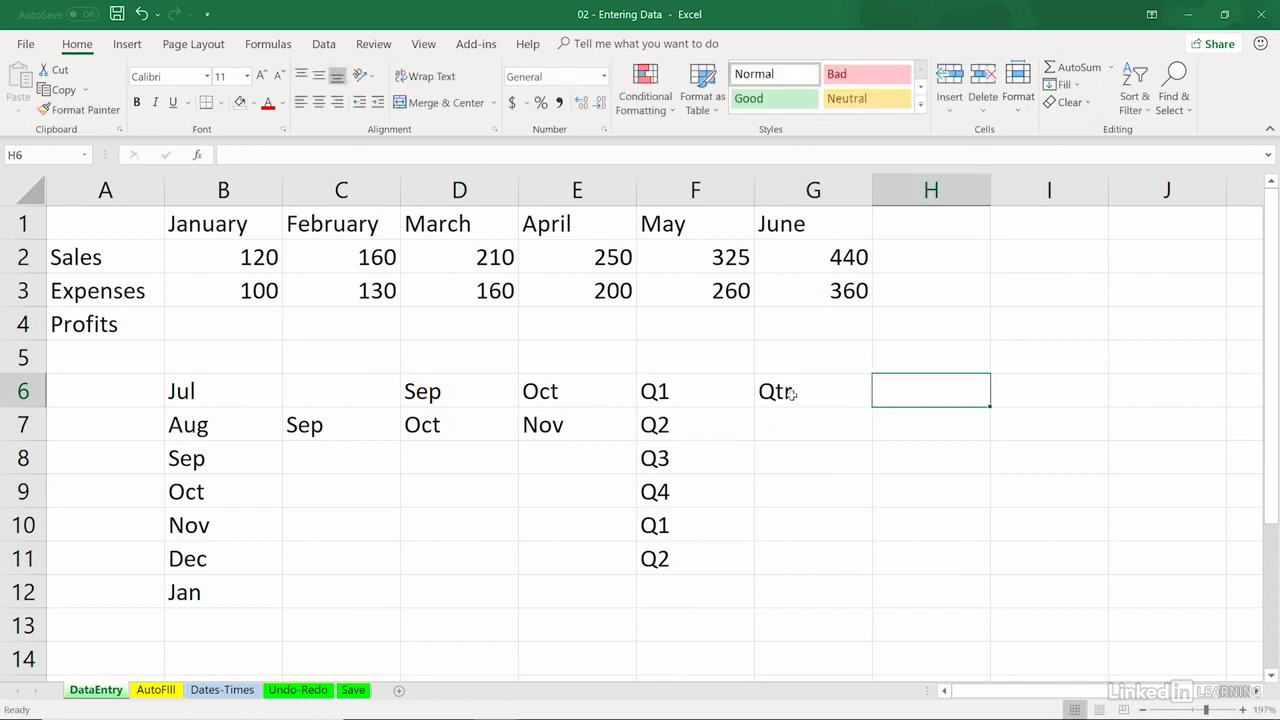
text(Quarter)
key(Return)
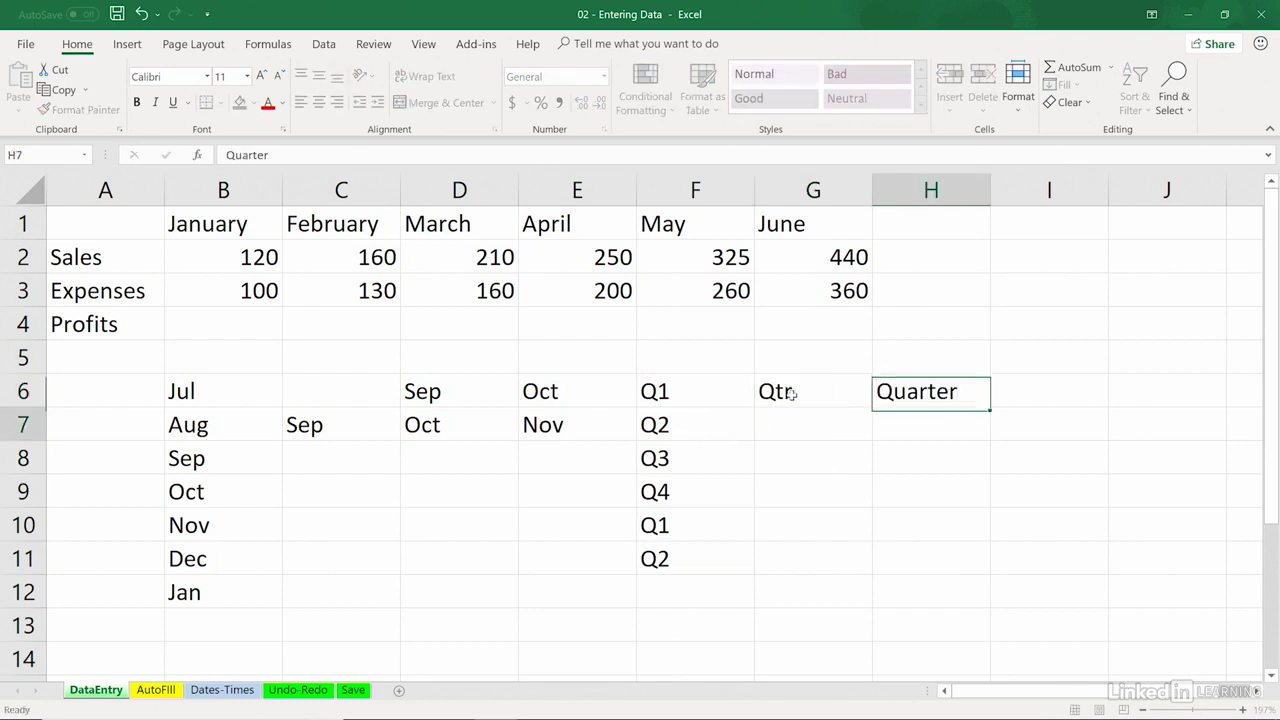